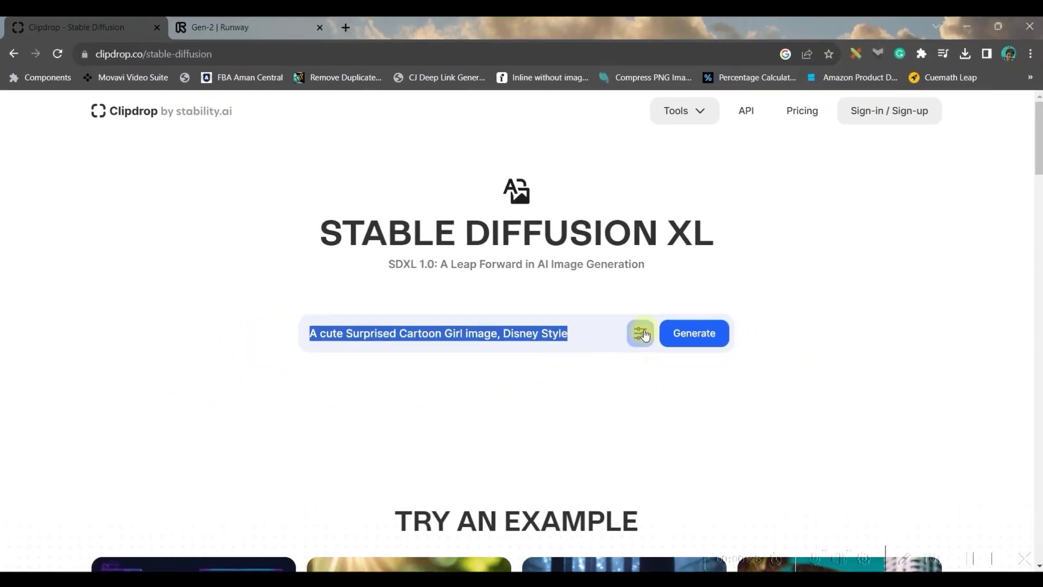
Step: Set the Widescreen (16:9) aspect ratio and Photographic style, then generate the images
{"action": "left_click", "coordinate": [642, 334]}
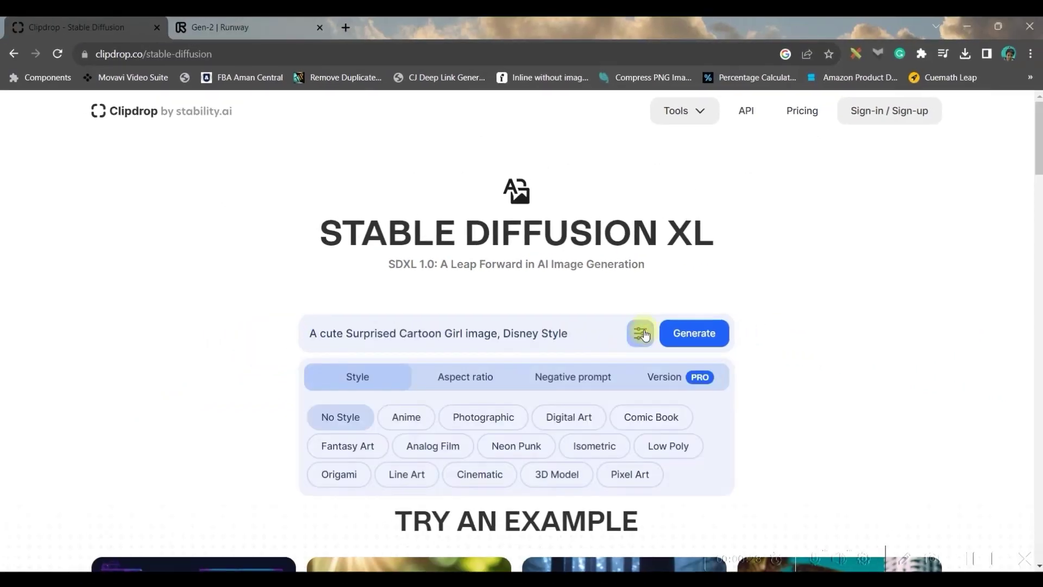
{"action": "left_click", "coordinate": [465, 379]}
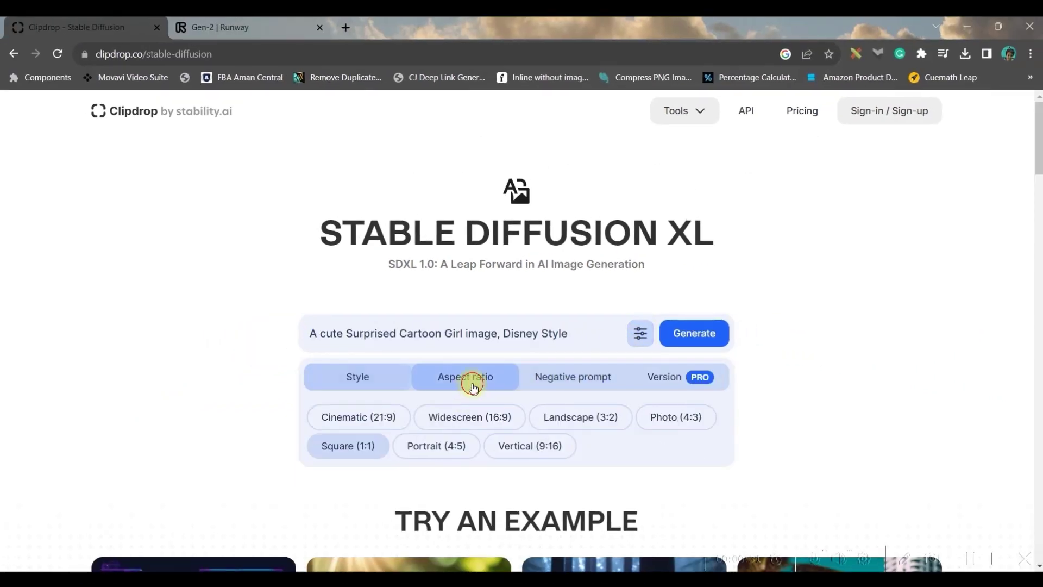
{"action": "left_click", "coordinate": [496, 420]}
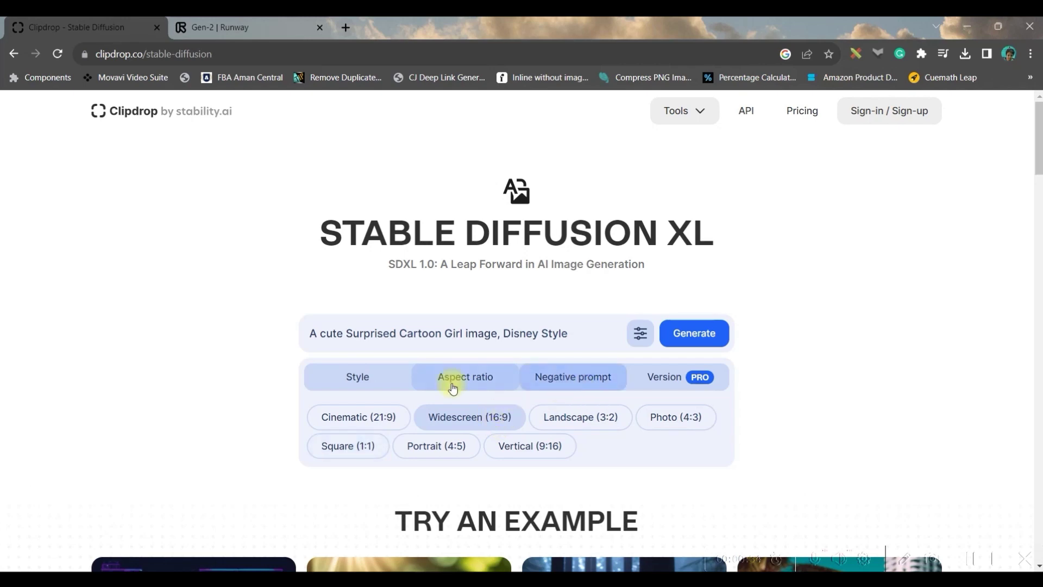
{"action": "left_click", "coordinate": [352, 379]}
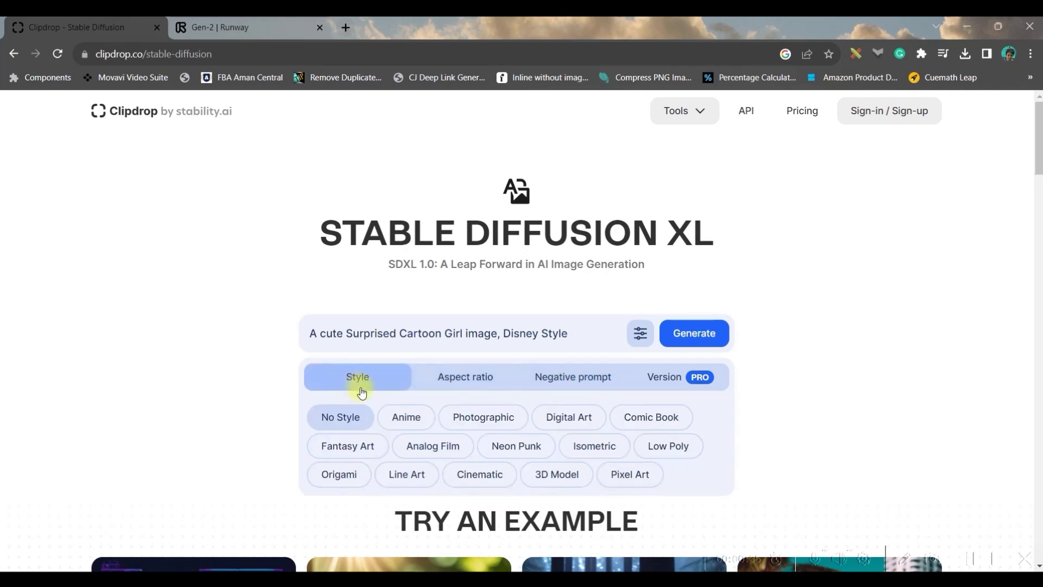
{"action": "left_click", "coordinate": [493, 422]}
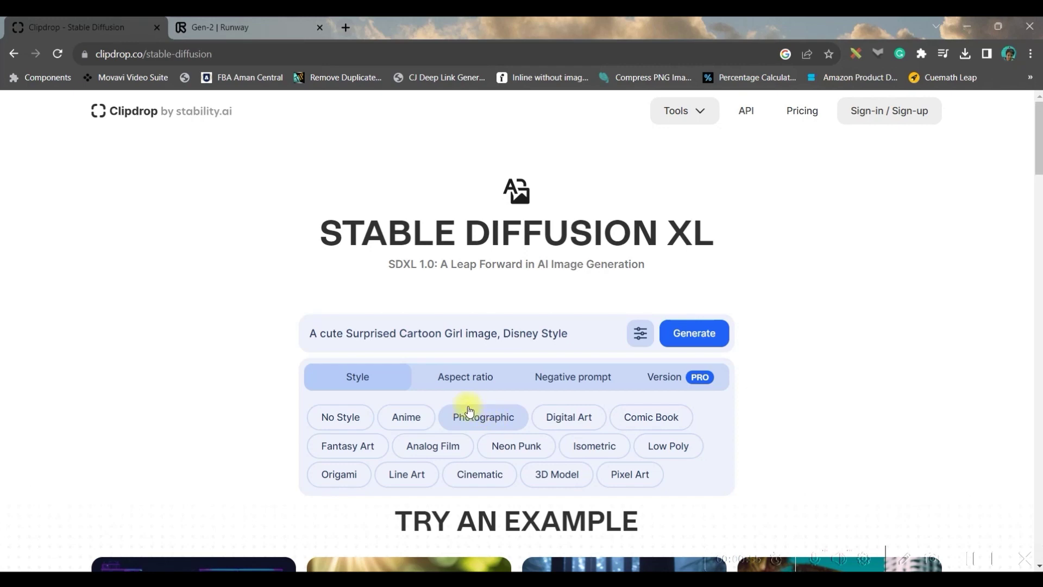
{"action": "left_click", "coordinate": [700, 342]}
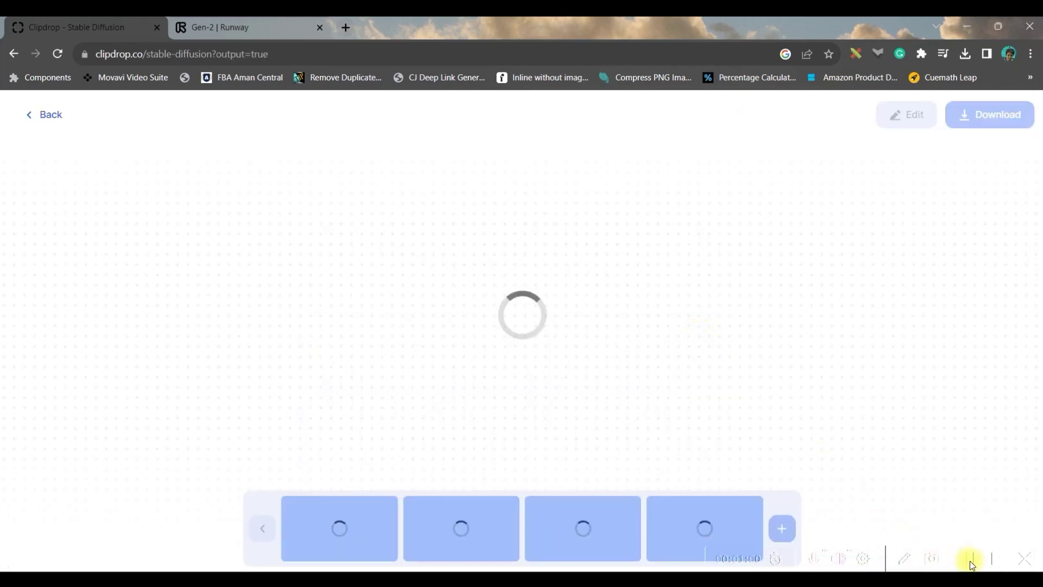
Step: Preview the four generated cartoon-girl images, returning to the curly-haired surprised girl
{"action": "left_click", "coordinate": [970, 561]}
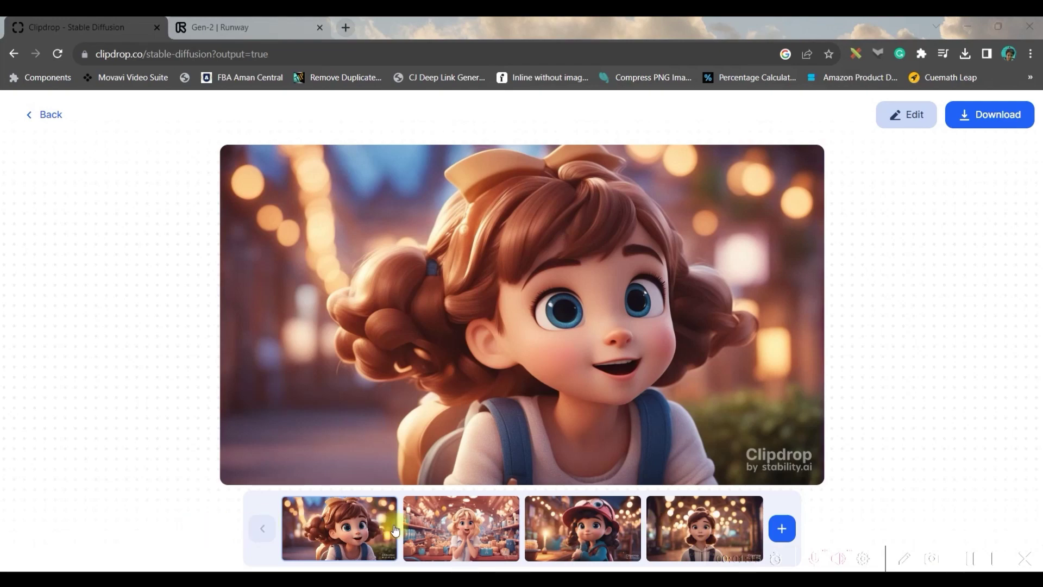
{"action": "left_click", "coordinate": [476, 525]}
{"action": "left_click", "coordinate": [560, 519]}
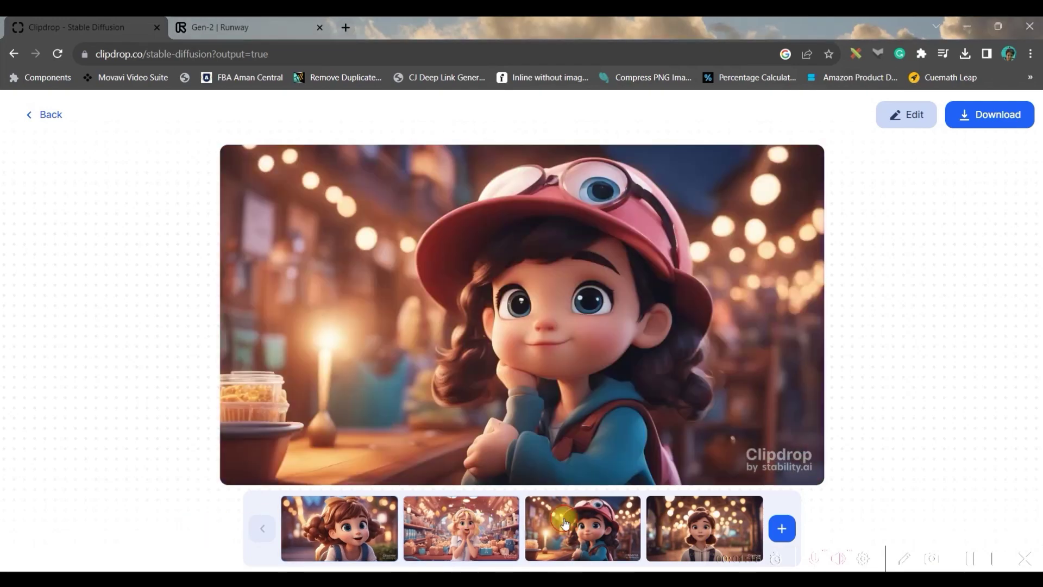
{"action": "left_click", "coordinate": [677, 517]}
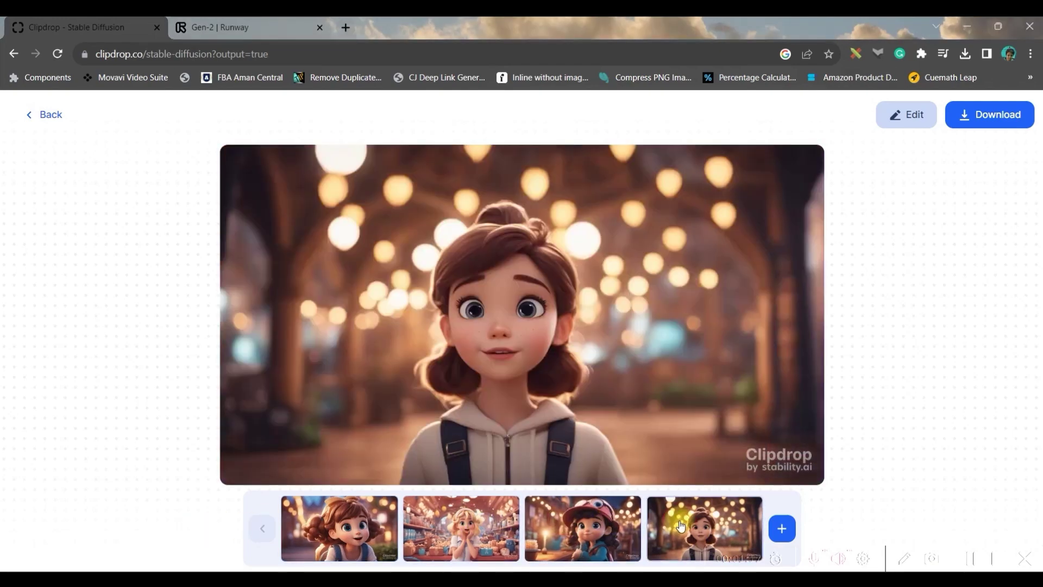
{"action": "left_click", "coordinate": [333, 519]}
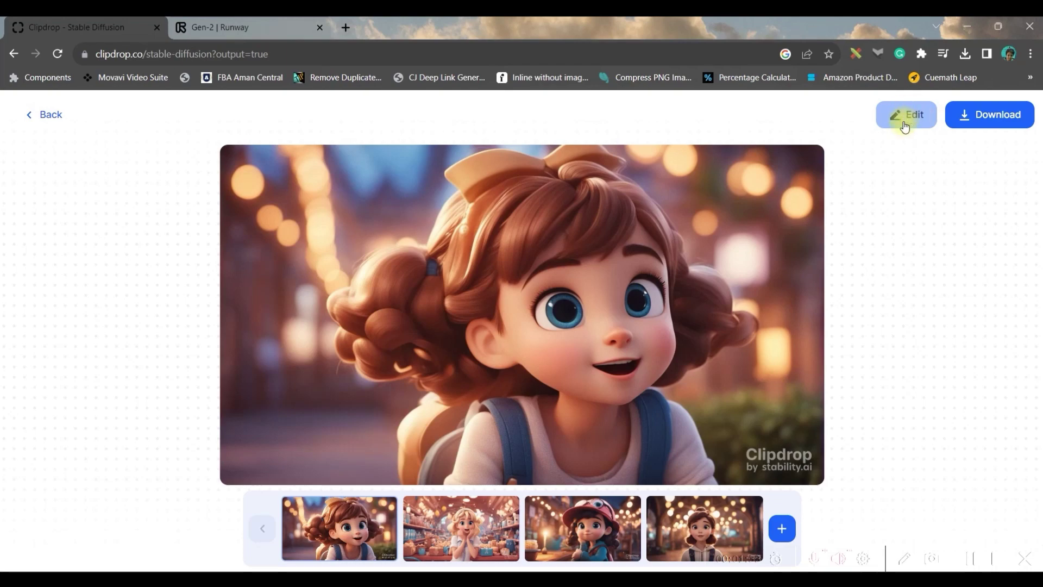
Step: Pick the curly-haired surprised girl image and download it as stable-diffusion-xl.jpg
{"action": "left_click", "coordinate": [489, 522]}
{"action": "left_click", "coordinate": [565, 520]}
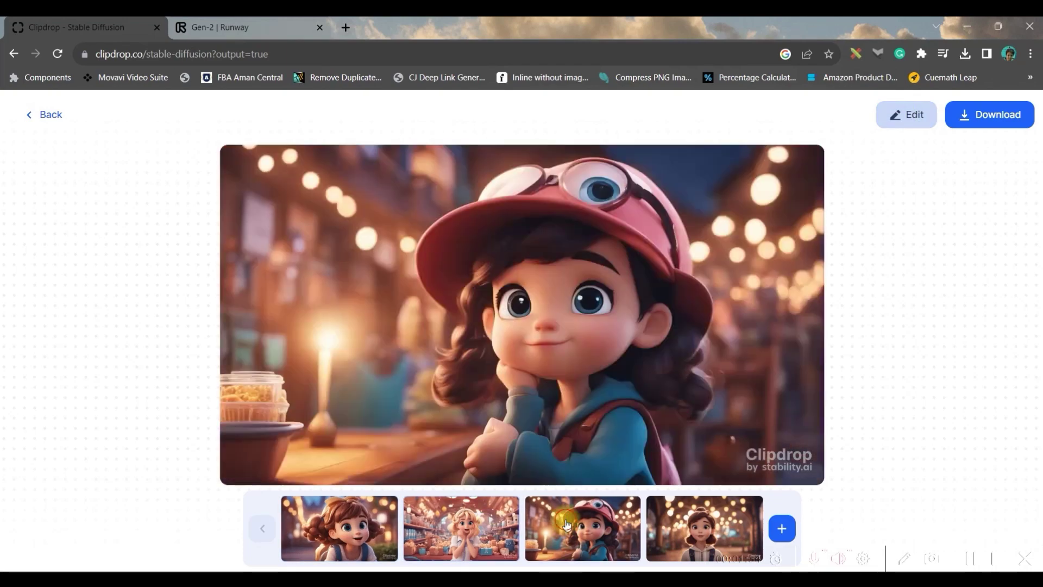
{"action": "left_click", "coordinate": [668, 538]}
{"action": "left_click", "coordinate": [320, 534]}
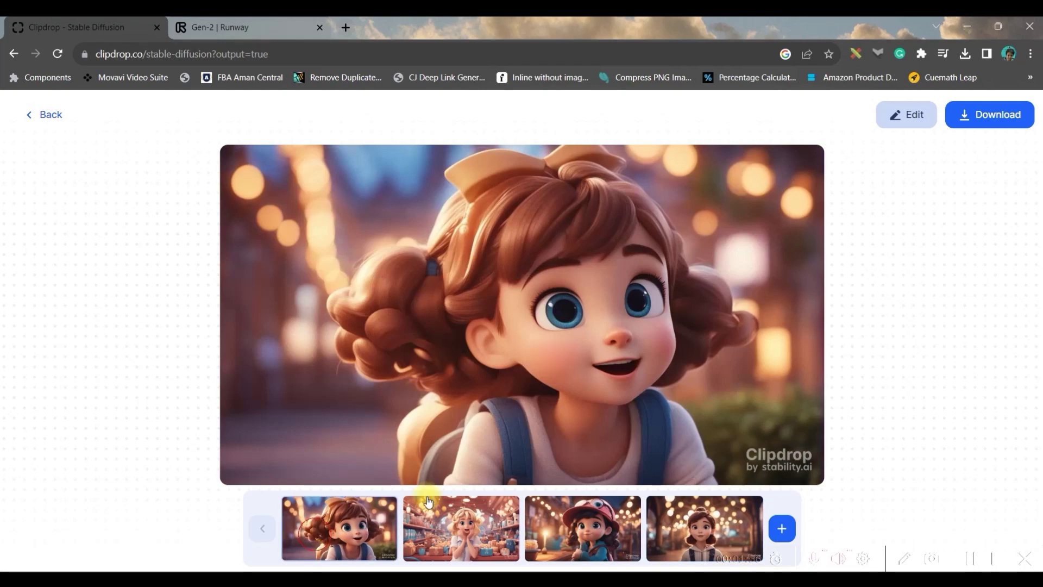
{"action": "left_click", "coordinate": [1008, 116]}
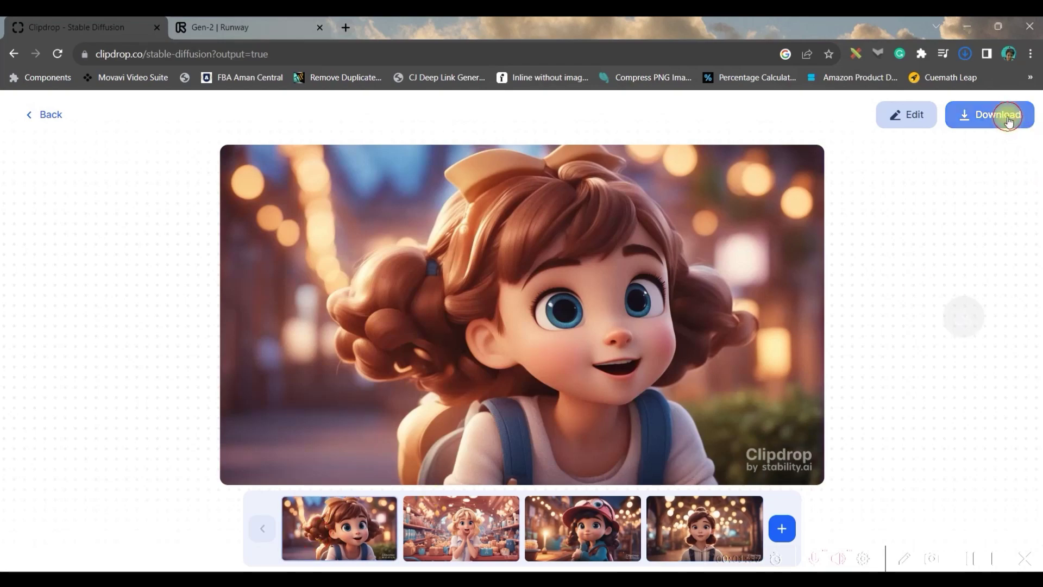
{"action": "left_click", "coordinate": [474, 532]}
{"action": "left_click", "coordinate": [705, 528]}
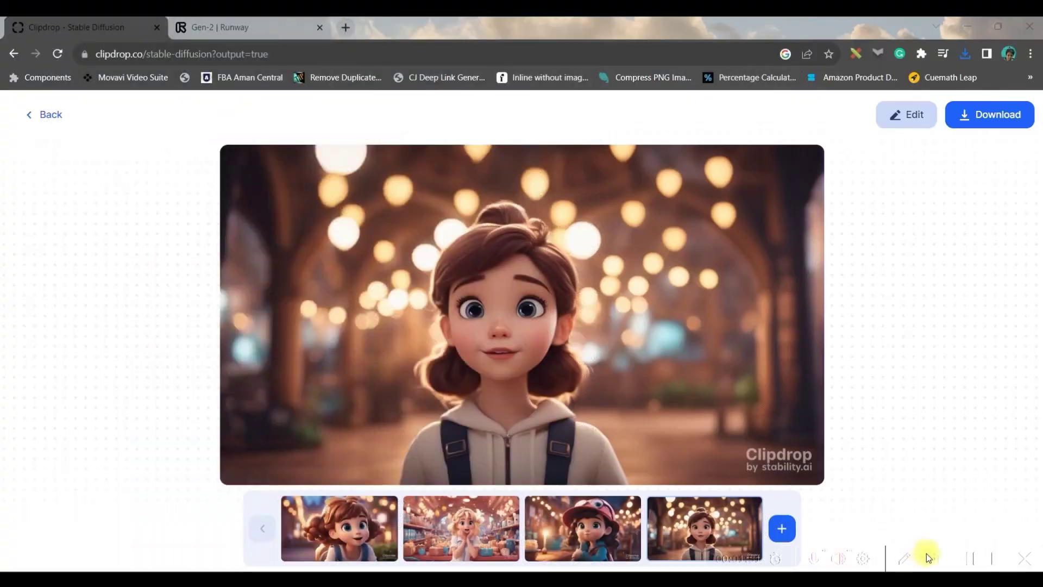
Step: Start Runway on the free plan from the Gen-2 page and scroll to Popular AI Magic Tools
{"action": "key", "text": "ctrl+Tab"}
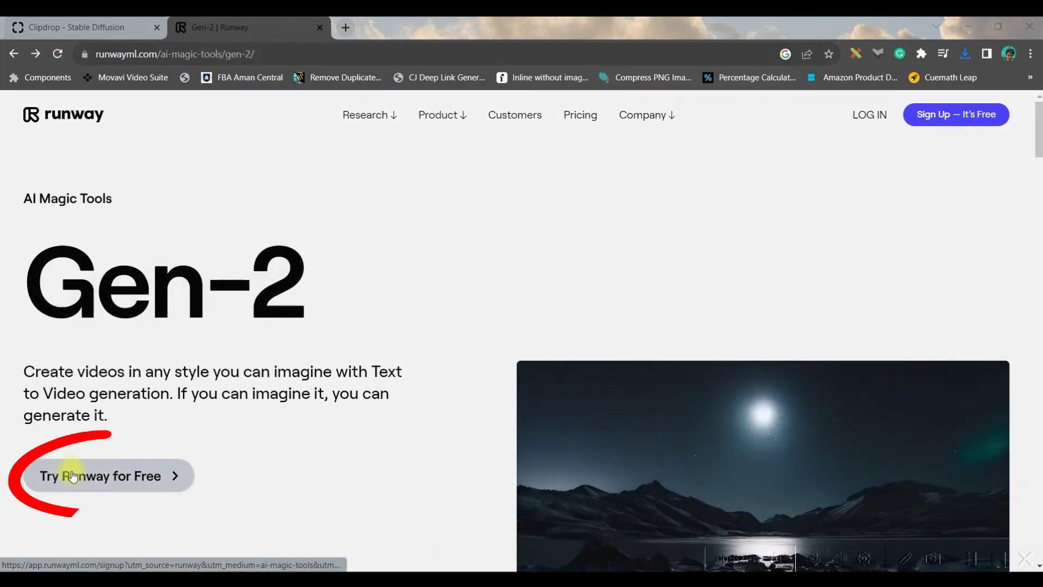
{"action": "left_click", "coordinate": [72, 474]}
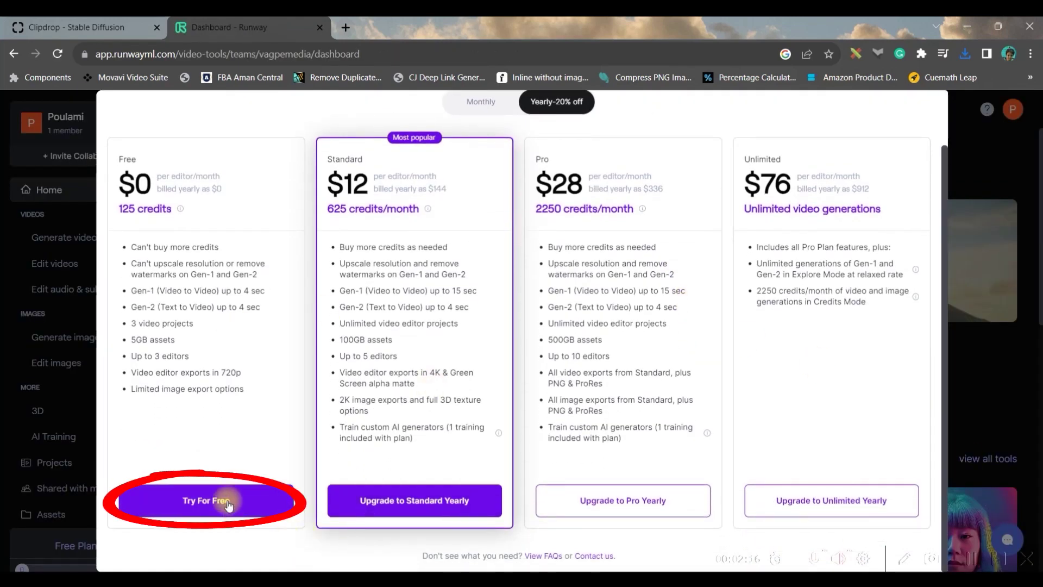
{"action": "left_click", "coordinate": [228, 506]}
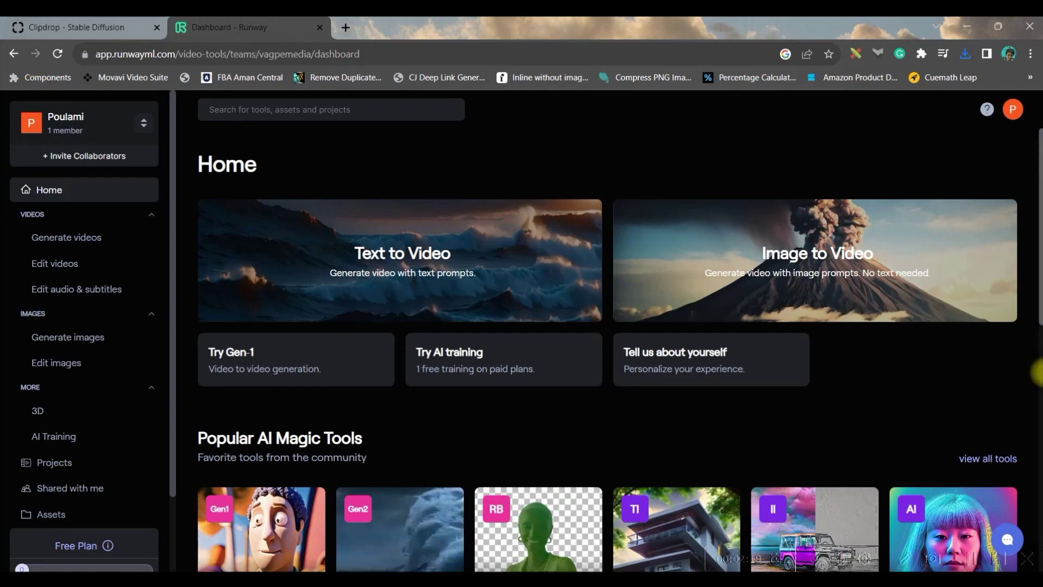
{"action": "scroll", "coordinate": [866, 447], "scroll_direction": "down", "scroll_amount": 1}
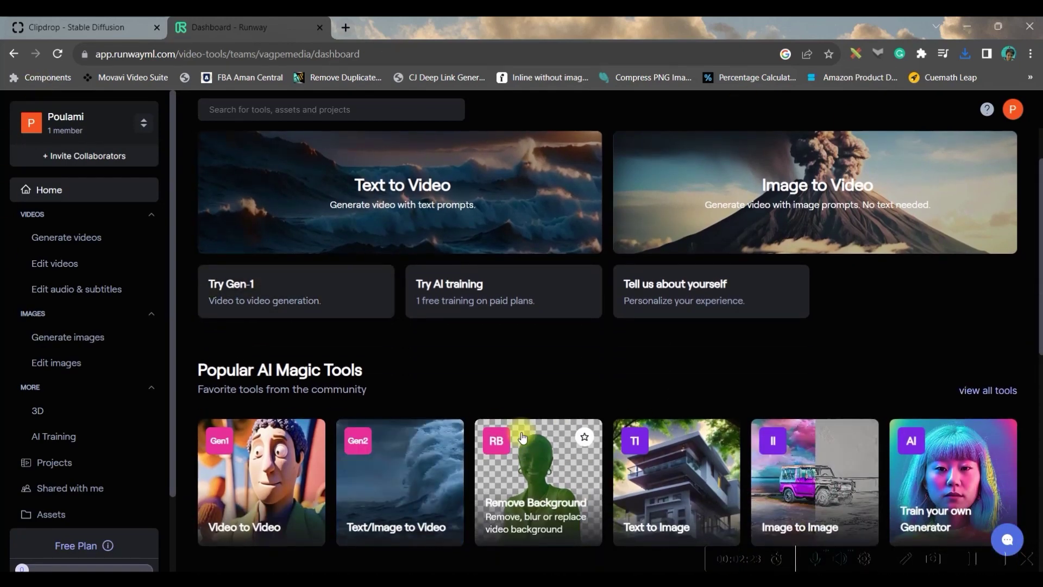
{"action": "scroll", "coordinate": [261, 440], "scroll_direction": "down", "scroll_amount": 2}
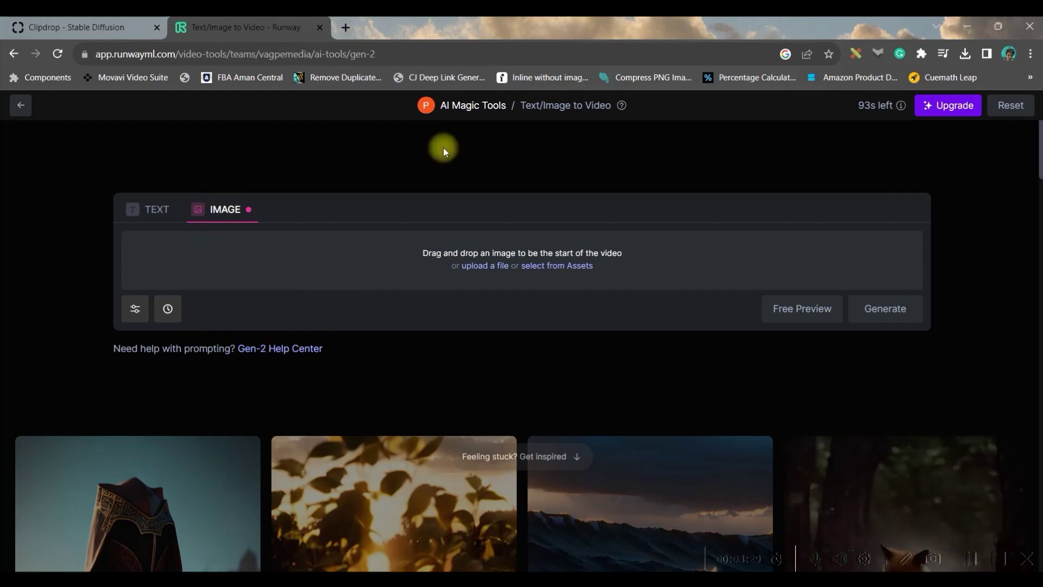
Step: Upload stable-diffusion-xl.jpg, review the settings, and generate a 4-second Gen-2 video
{"action": "left_click", "coordinate": [488, 268]}
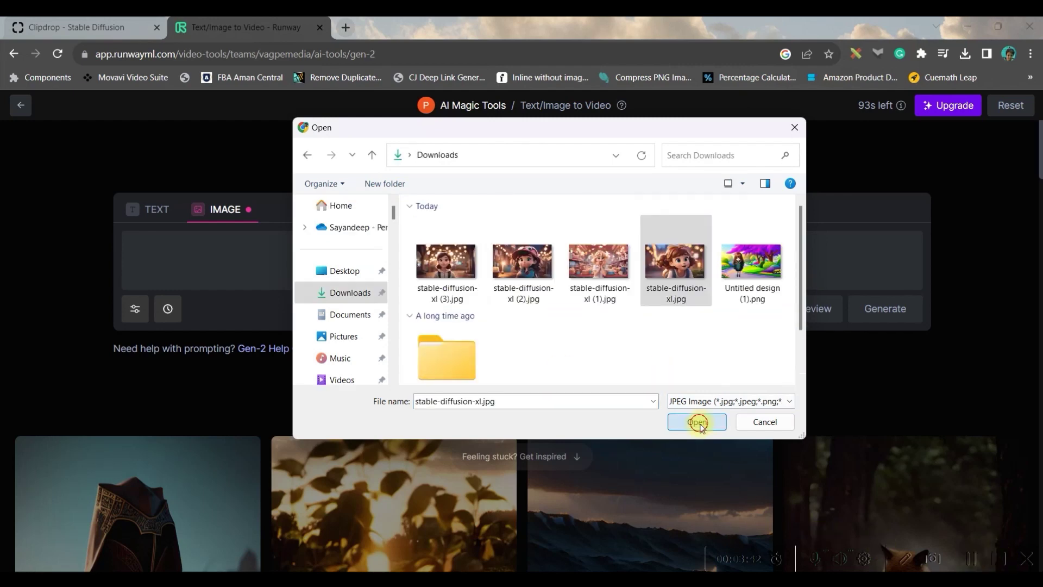
{"action": "left_click", "coordinate": [698, 422]}
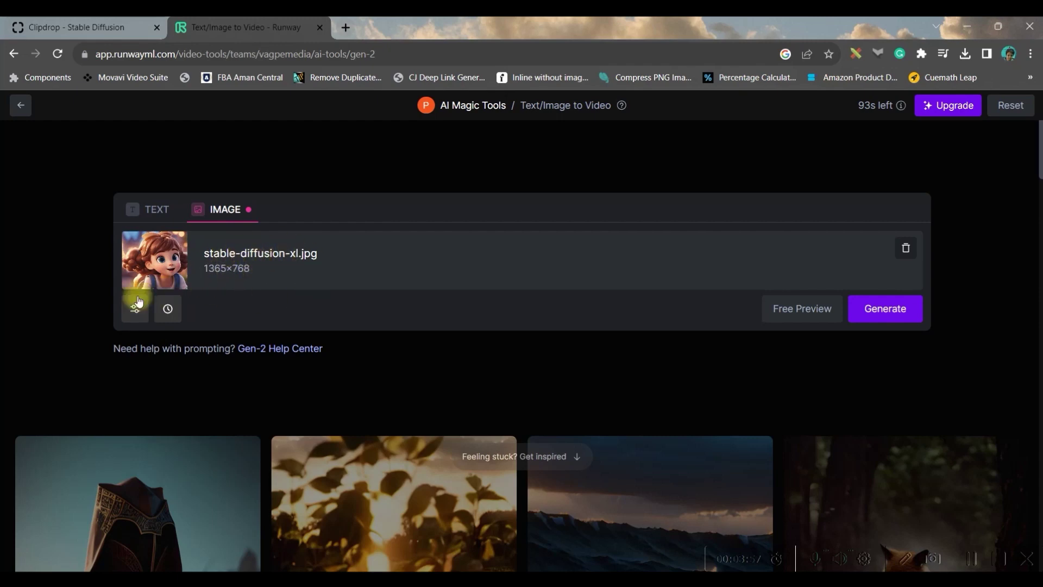
{"action": "left_click", "coordinate": [135, 311]}
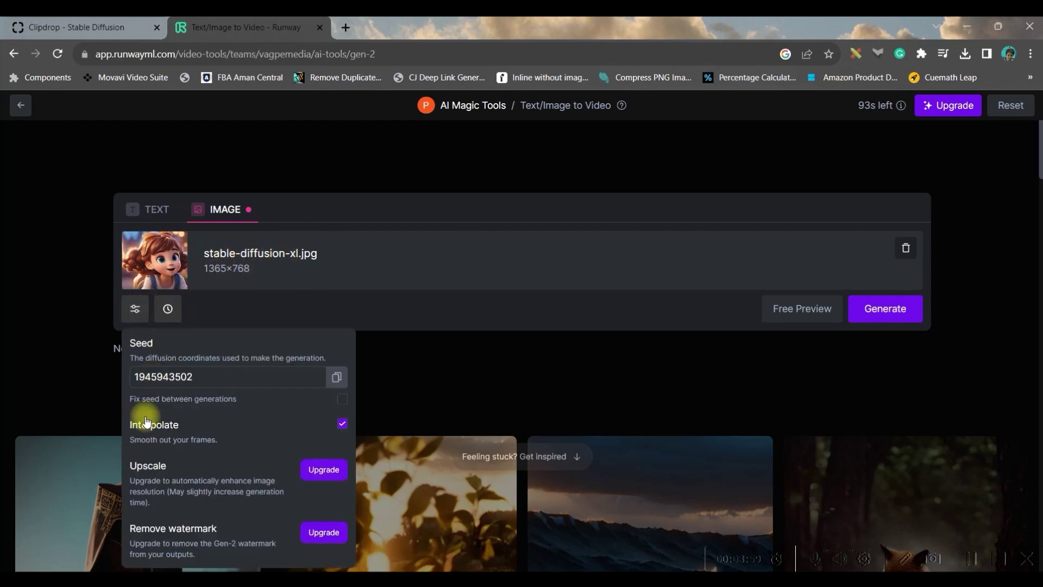
{"action": "left_click", "coordinate": [435, 389]}
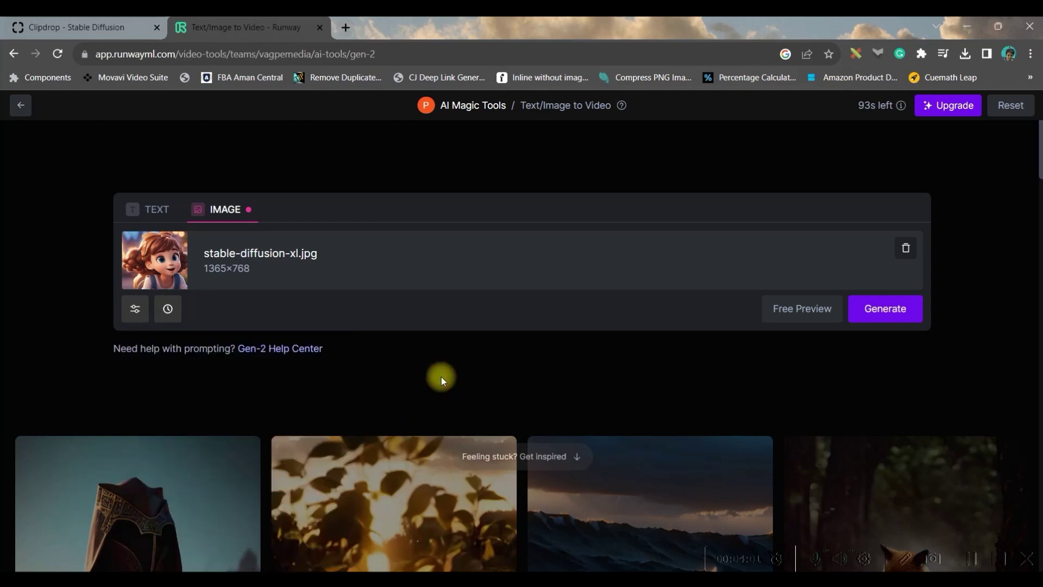
{"action": "left_click", "coordinate": [878, 314]}
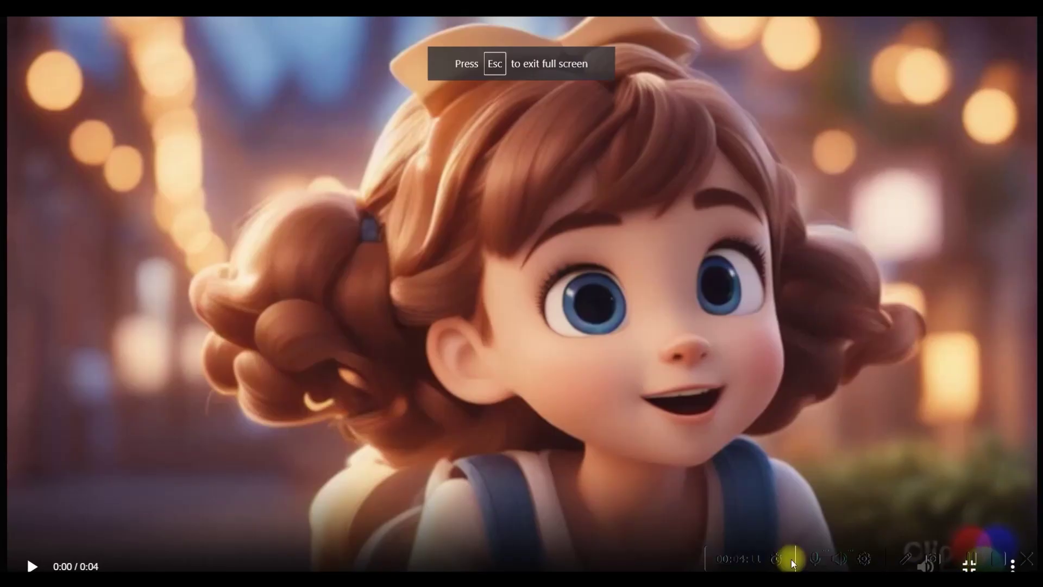
Step: Play the 4-second smiling-girl video full screen, then download it
{"action": "left_click", "coordinate": [31, 566]}
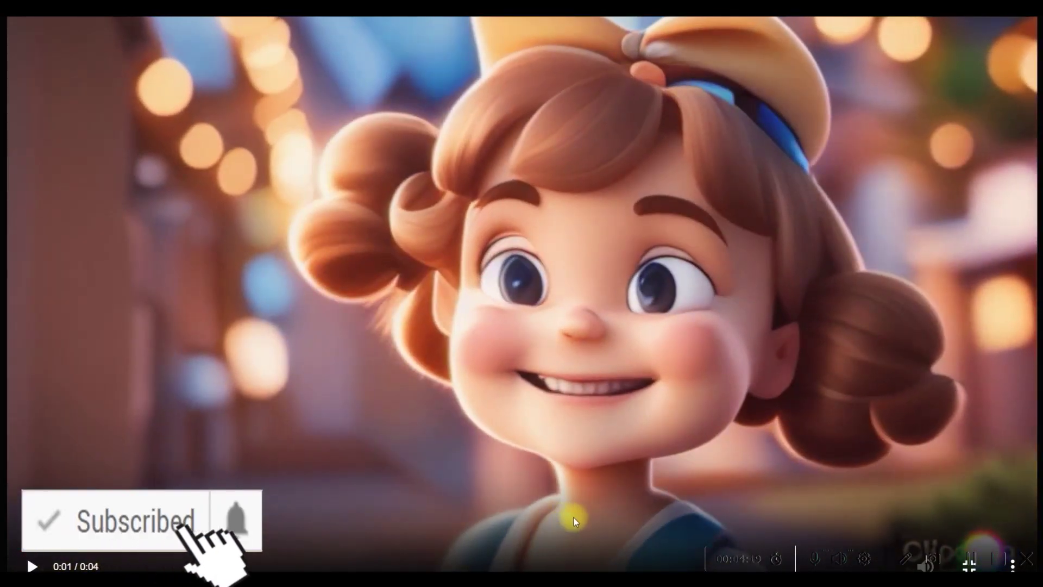
{"action": "left_click", "coordinate": [522, 58]}
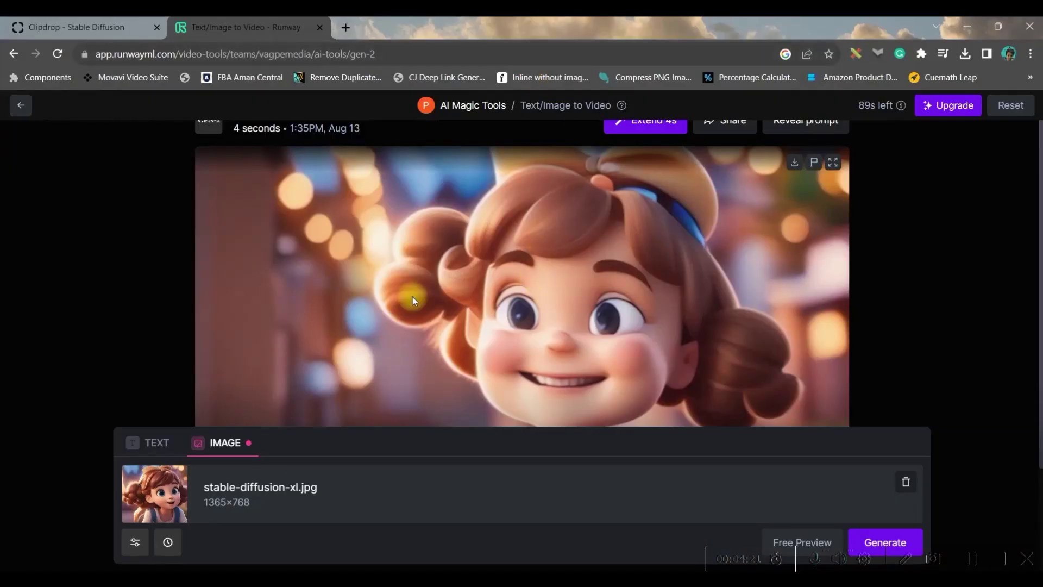
{"action": "scroll", "coordinate": [759, 292], "scroll_direction": "down", "scroll_amount": 3}
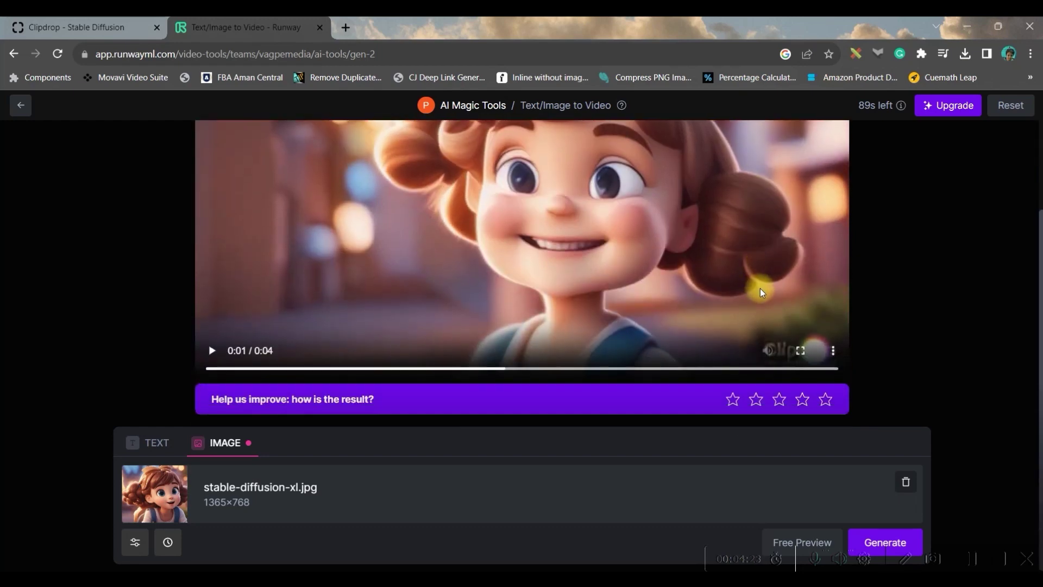
{"action": "scroll", "coordinate": [761, 291], "scroll_direction": "up", "scroll_amount": 3}
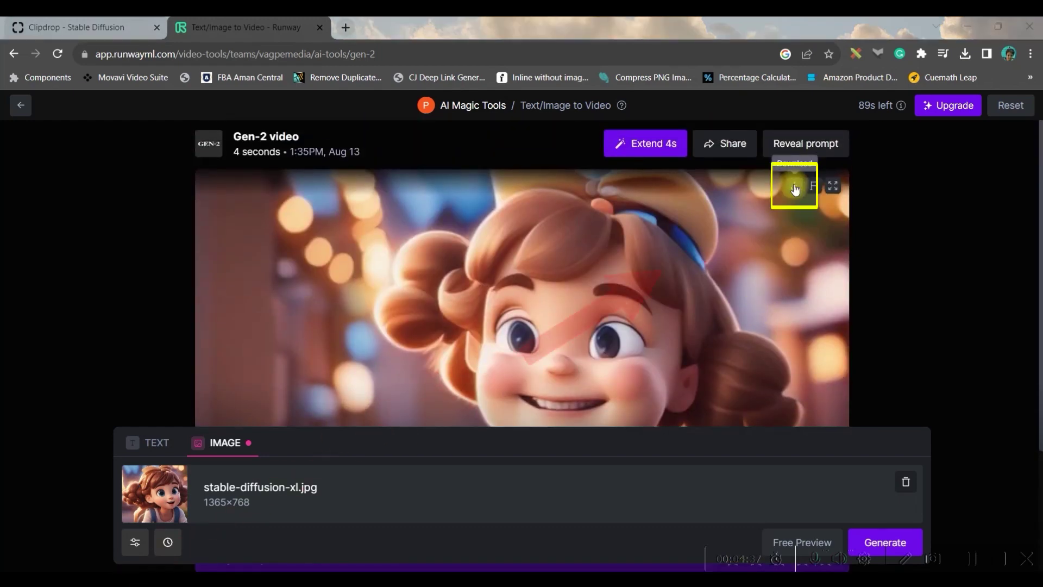
{"action": "left_click", "coordinate": [795, 188]}
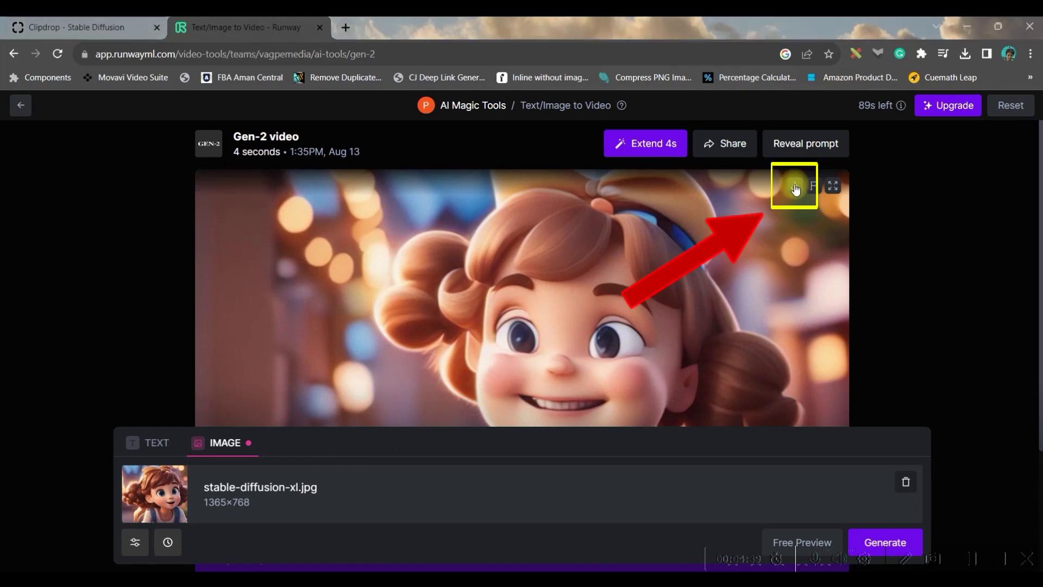
{"action": "left_click", "coordinate": [795, 188]}
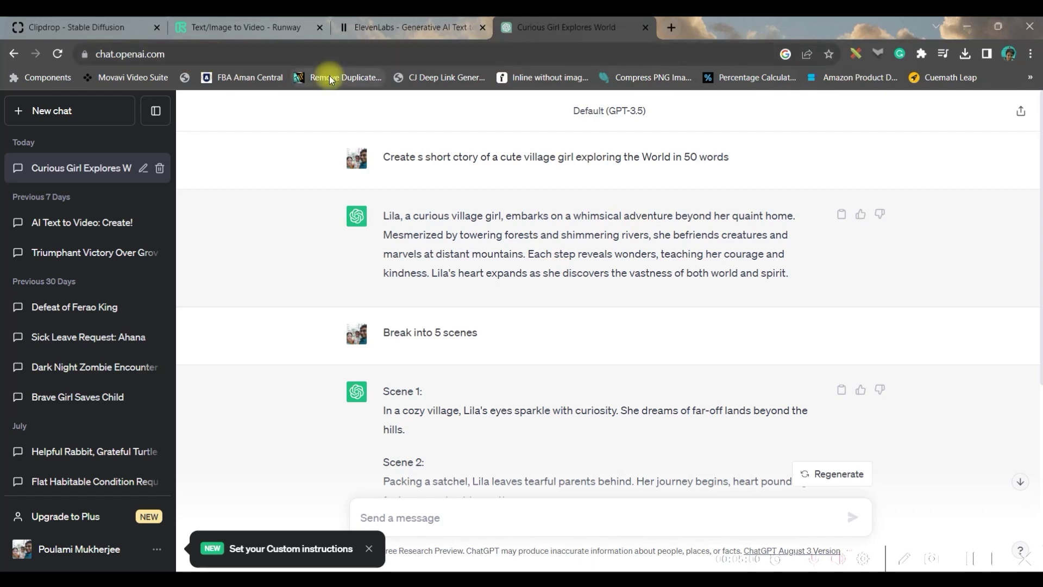
Step: Reuse the first story prompt in ChatGPT and look over the five story scenes
{"action": "scroll", "coordinate": [559, 240], "scroll_direction": "down", "scroll_amount": 3}
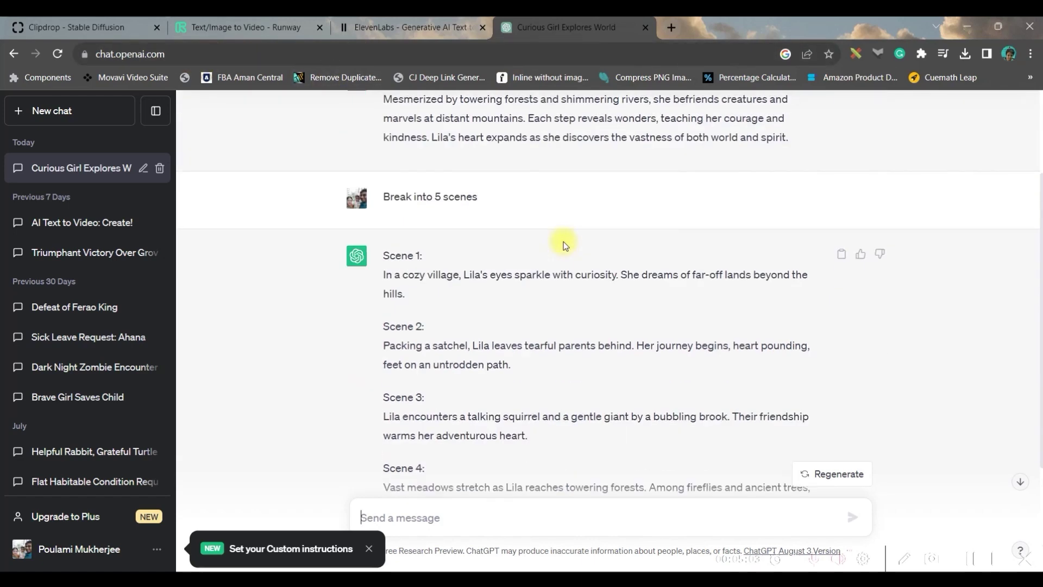
{"action": "scroll", "coordinate": [560, 241], "scroll_direction": "up", "scroll_amount": 3}
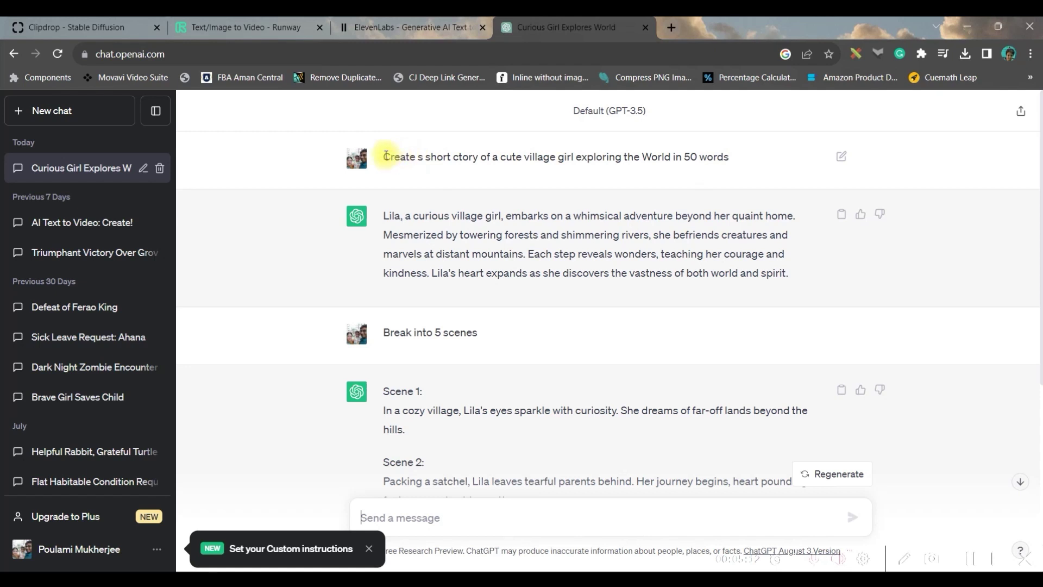
{"action": "type", "text": "Create s short ctory of a cute village girl exploring the World in 50 words"}
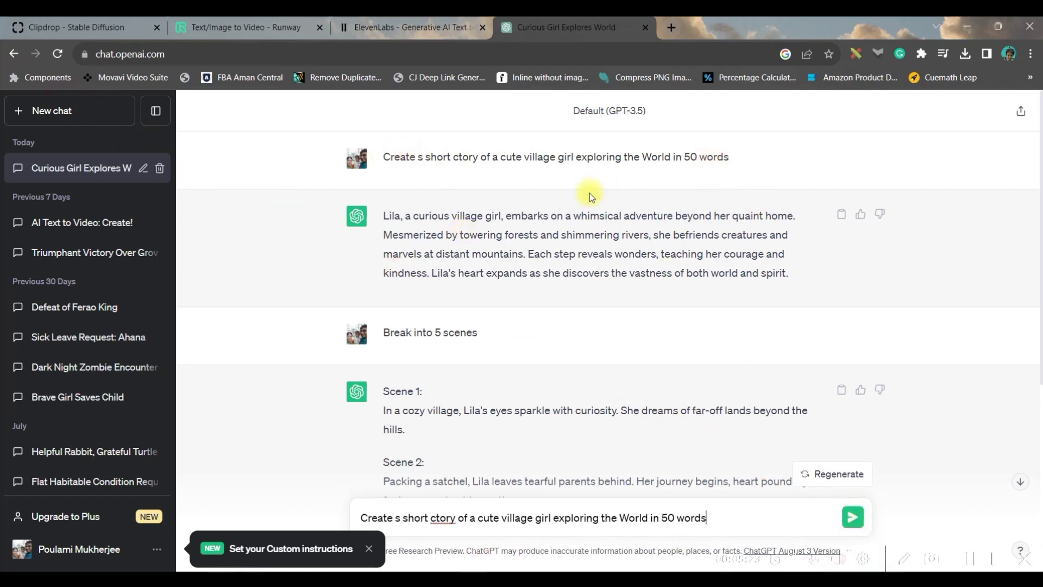
{"action": "scroll", "coordinate": [601, 236], "scroll_direction": "down", "scroll_amount": 4}
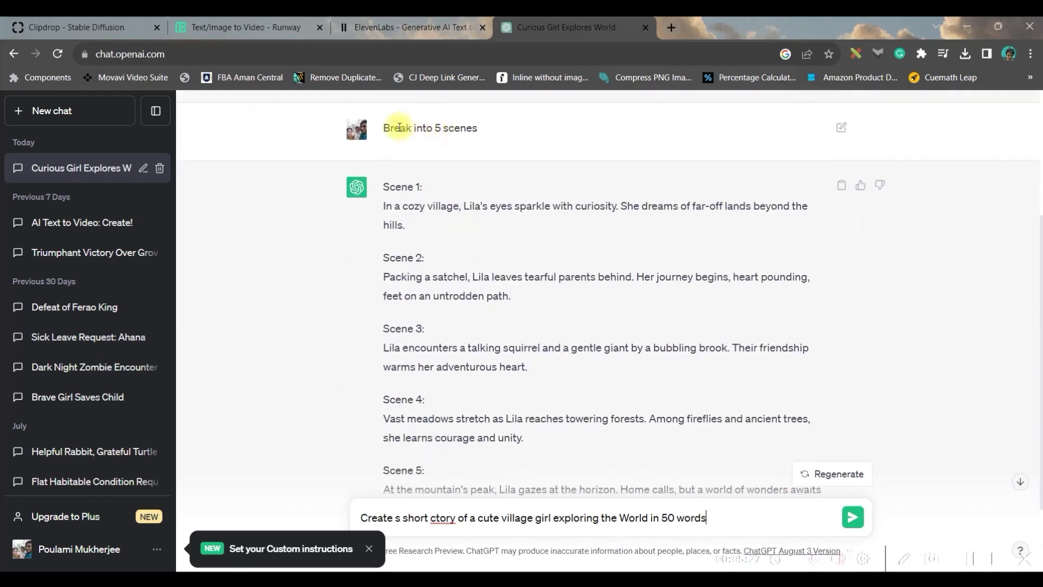
{"action": "scroll", "coordinate": [634, 236], "scroll_direction": "down", "scroll_amount": 2}
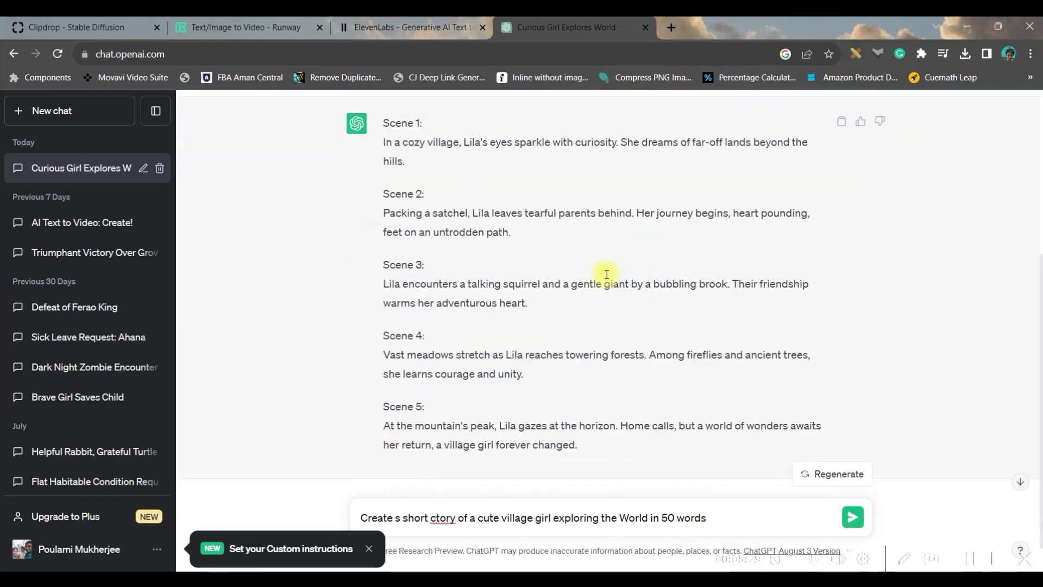
{"action": "scroll", "coordinate": [554, 517], "scroll_direction": "up", "scroll_amount": 3}
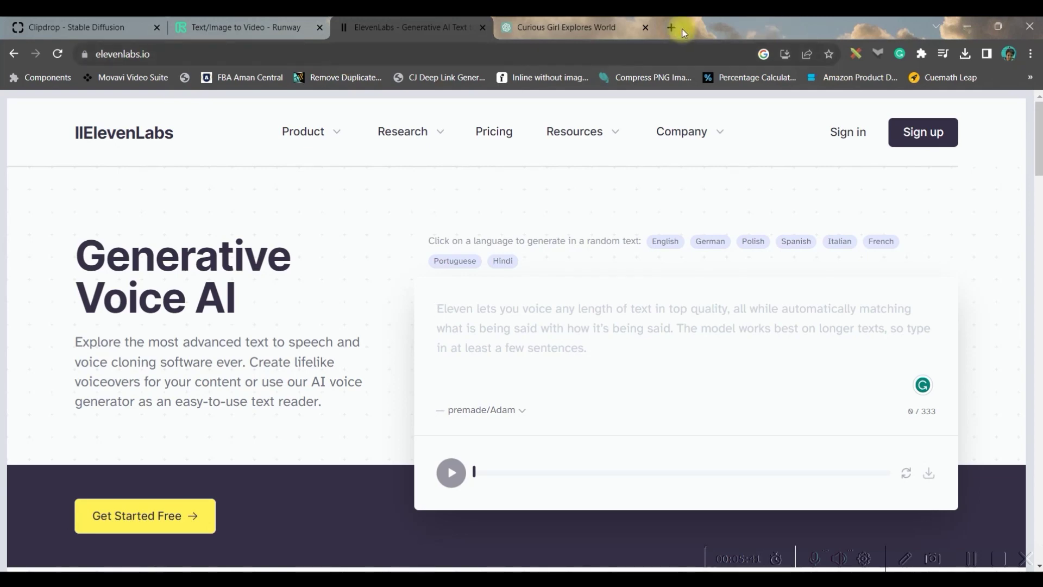
Step: Copy the Scene 1 text and paste it into ElevenLabs' text-to-speech box
{"action": "left_click", "coordinate": [587, 31]}
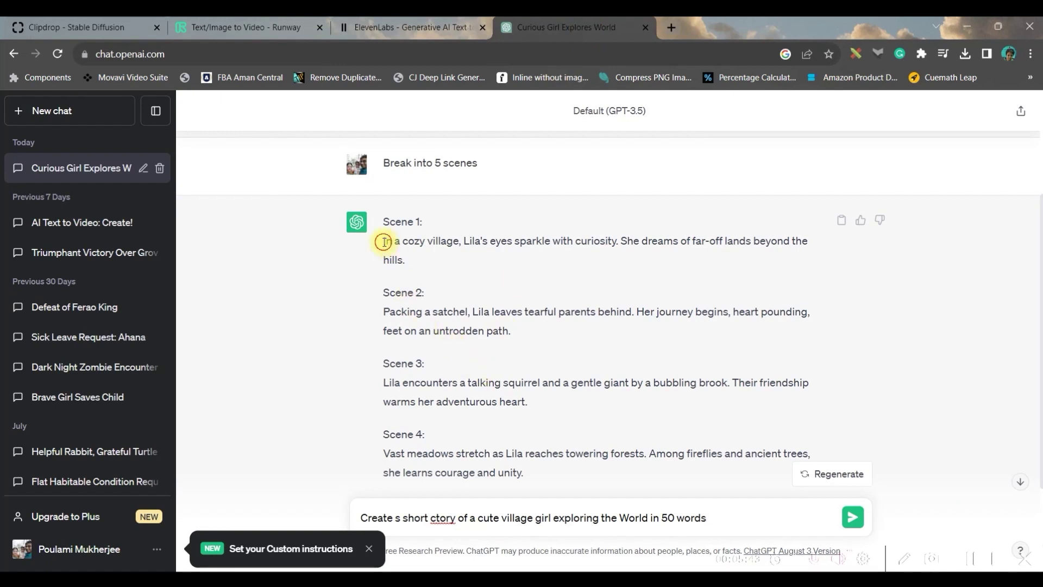
{"action": "left_click_drag", "start_coordinate": [383, 242], "coordinate": [404, 260]}
{"action": "key", "text": "ctrl+c"}
{"action": "key", "text": "ctrl+shift+Tab"}
{"action": "left_click", "coordinate": [486, 311]}
{"action": "key", "text": "ctrl+v"}
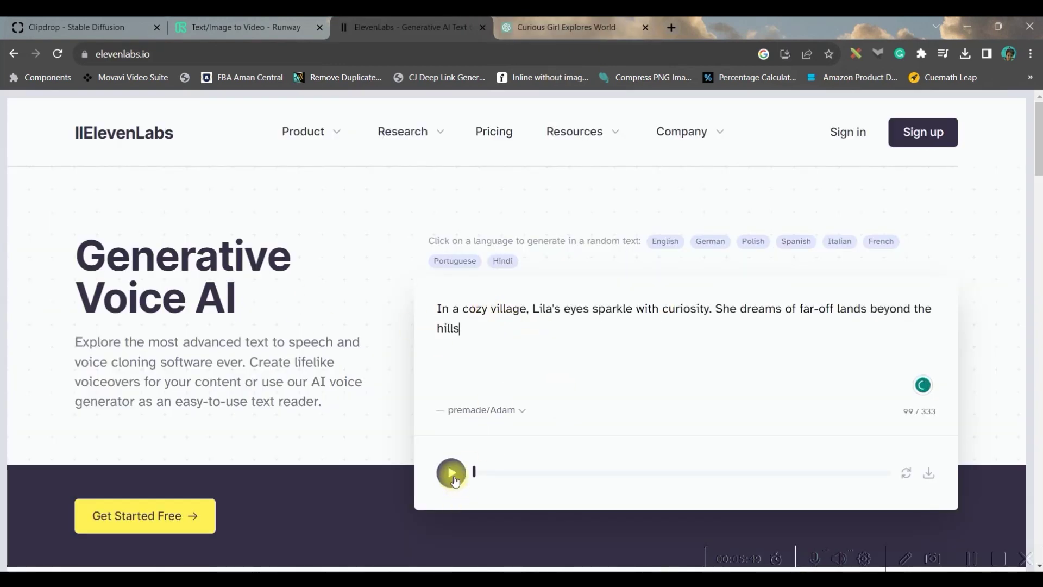
Step: Switch the voice to premade/Bella and download the generated Scene 1 voice-over
{"action": "left_click", "coordinate": [515, 410]}
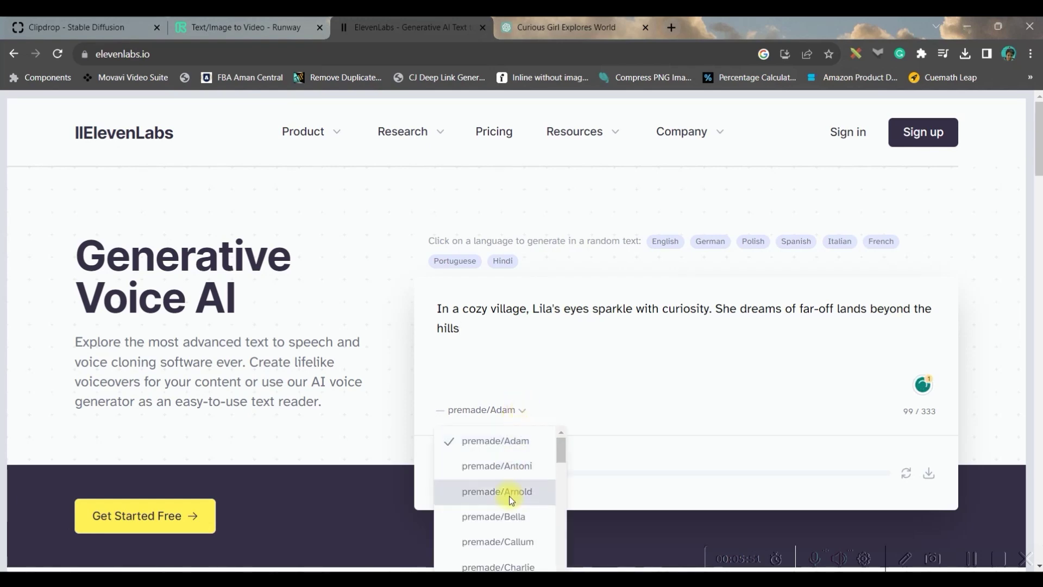
{"action": "left_click", "coordinate": [522, 517]}
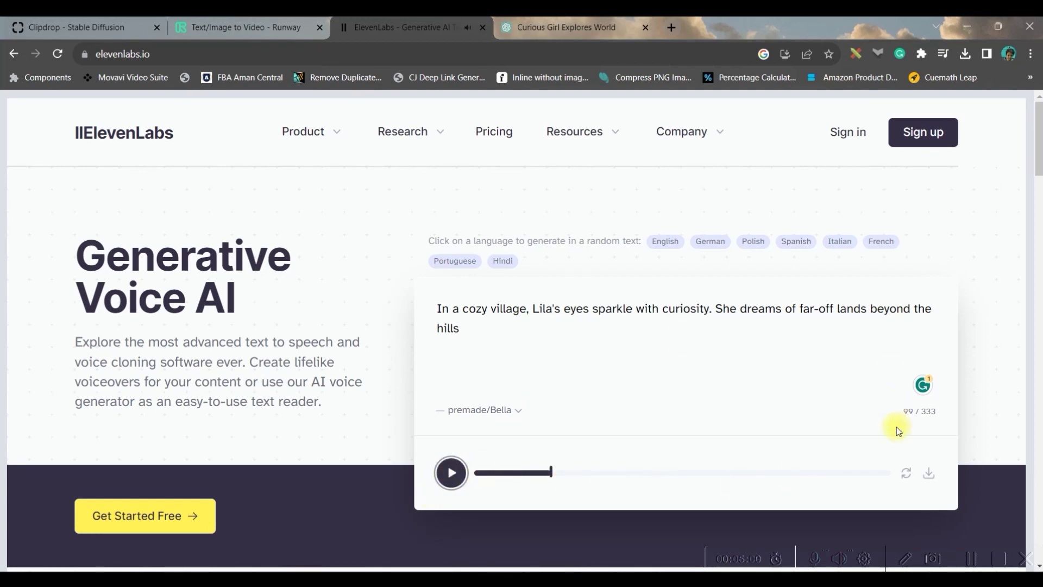
{"action": "left_click", "coordinate": [930, 475]}
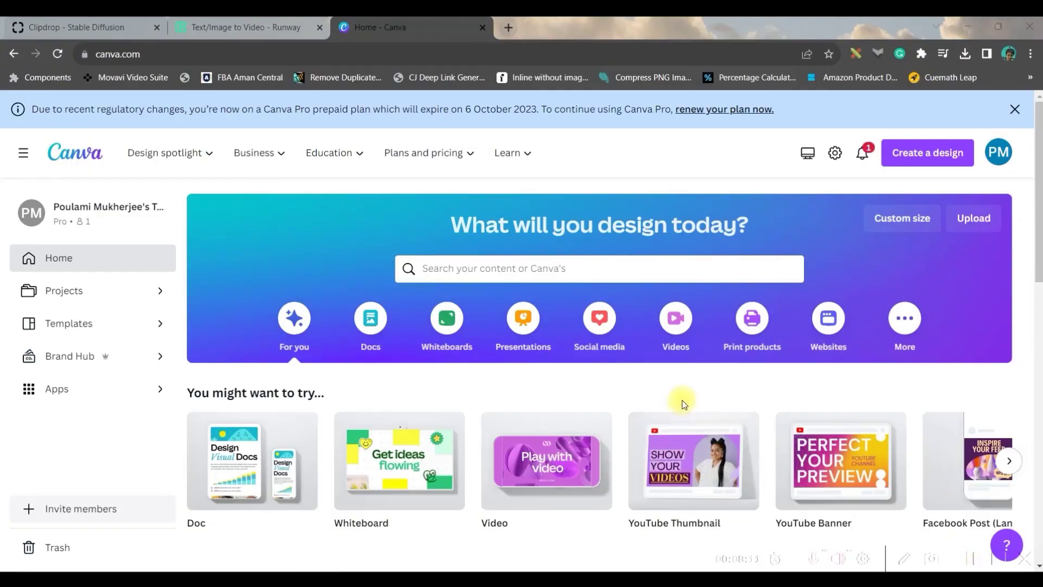
Step: Dismiss the regulatory notice and create a blank design from the Videos category
{"action": "scroll", "coordinate": [683, 399], "scroll_direction": "down", "scroll_amount": 2}
{"action": "scroll", "coordinate": [651, 380], "scroll_direction": "up", "scroll_amount": 2}
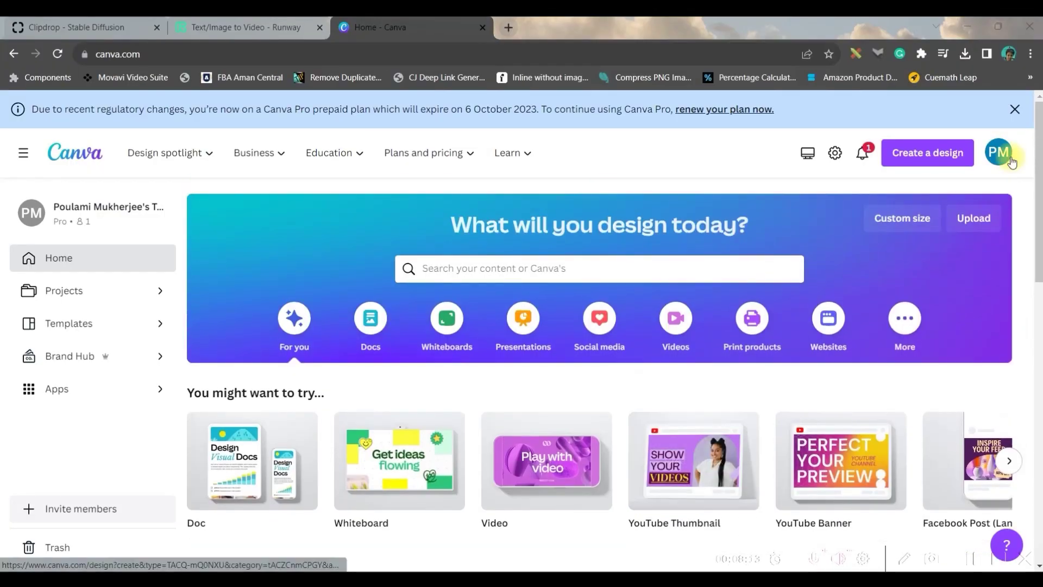
{"action": "left_click", "coordinate": [1015, 110]}
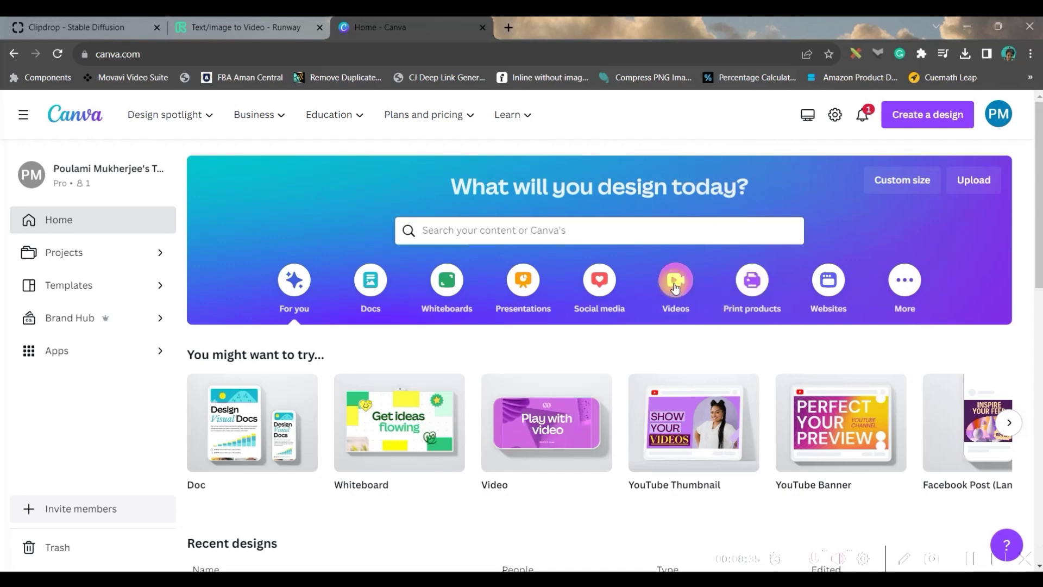
{"action": "left_click", "coordinate": [932, 115]}
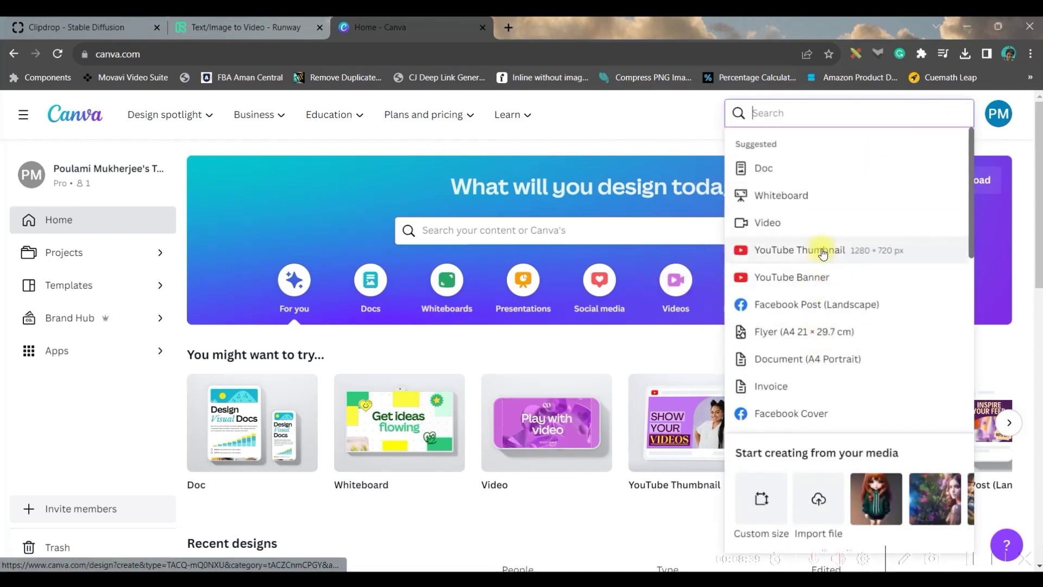
{"action": "left_click", "coordinate": [668, 283]}
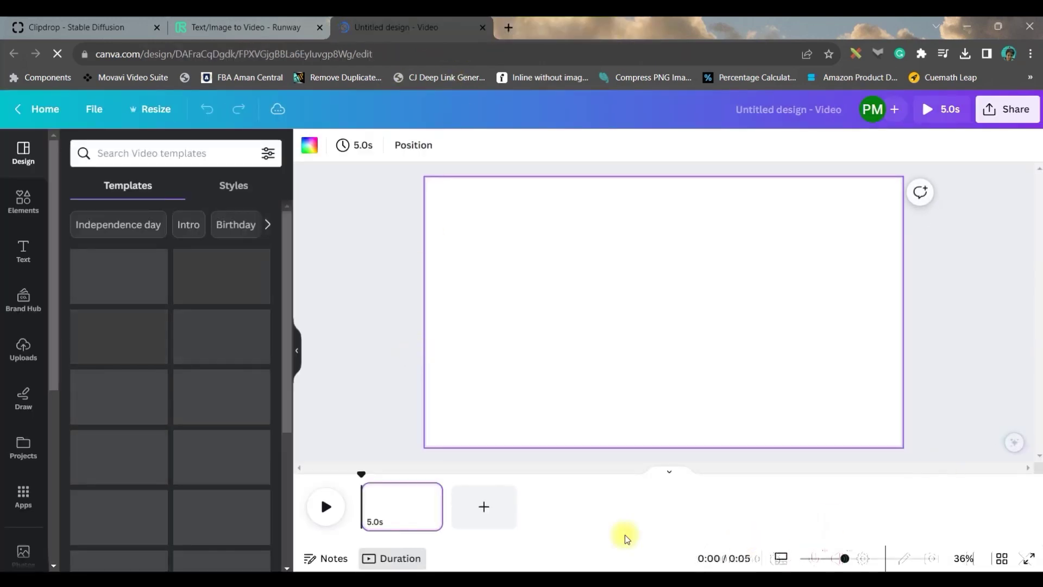
{"action": "mouse_move", "coordinate": [718, 570]}
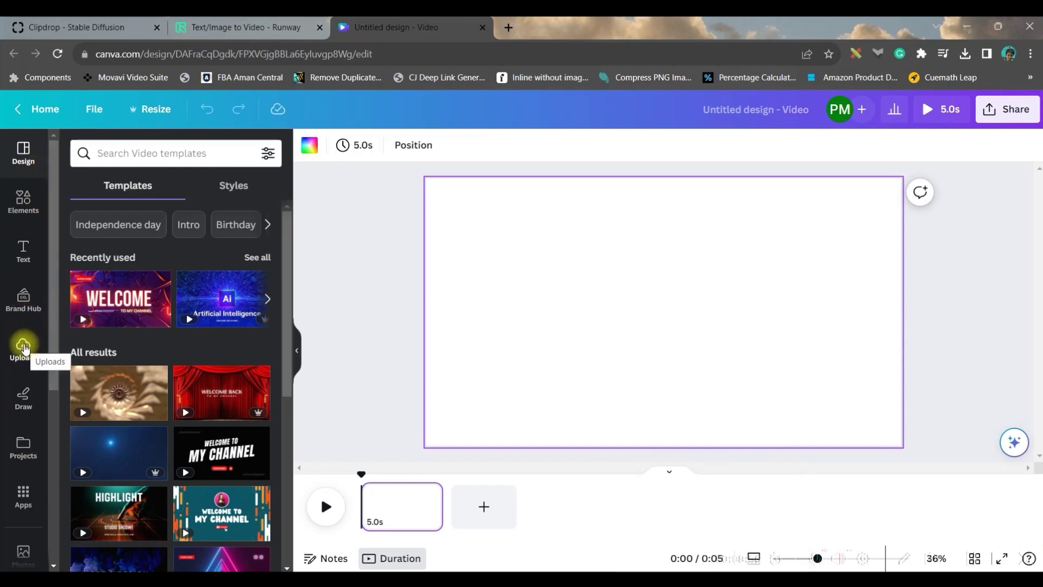
Step: Upload the video clips from the WIDE SCREEN folder into Canva
{"action": "left_click", "coordinate": [23, 346]}
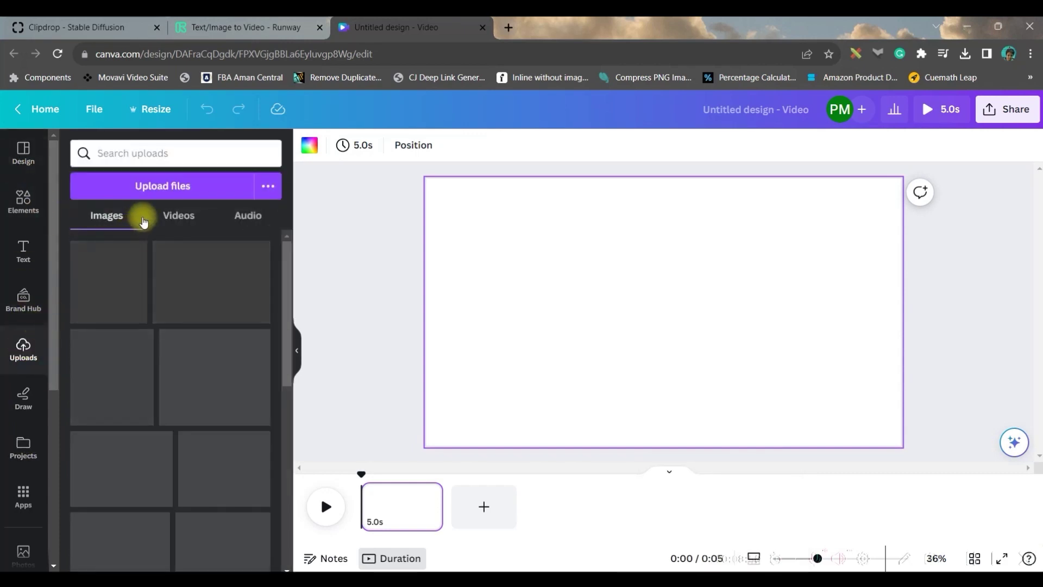
{"action": "left_click", "coordinate": [161, 187]}
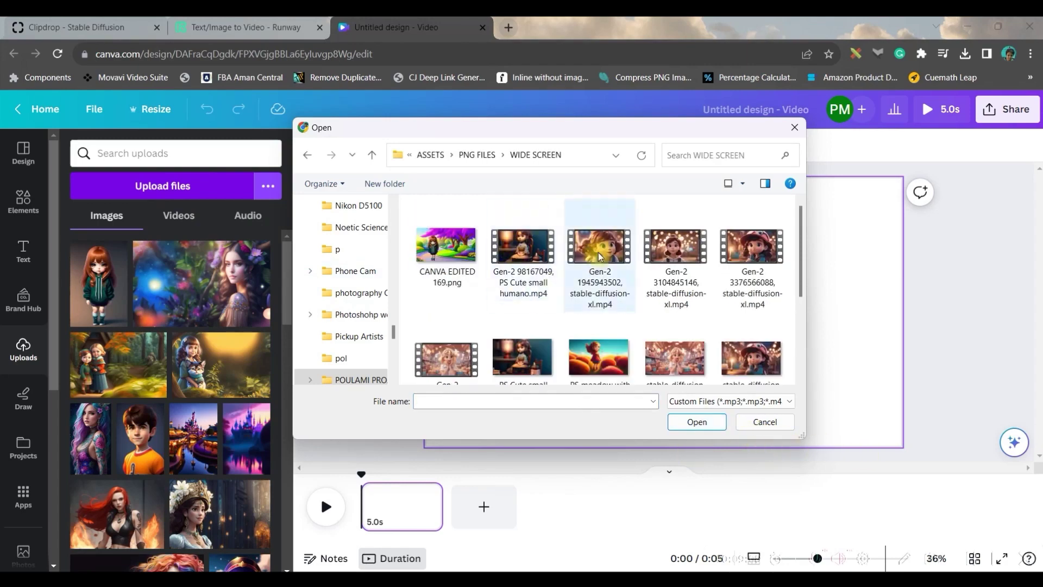
{"action": "left_click", "coordinate": [745, 353], "text": "shift"}
{"action": "left_click", "coordinate": [697, 422]}
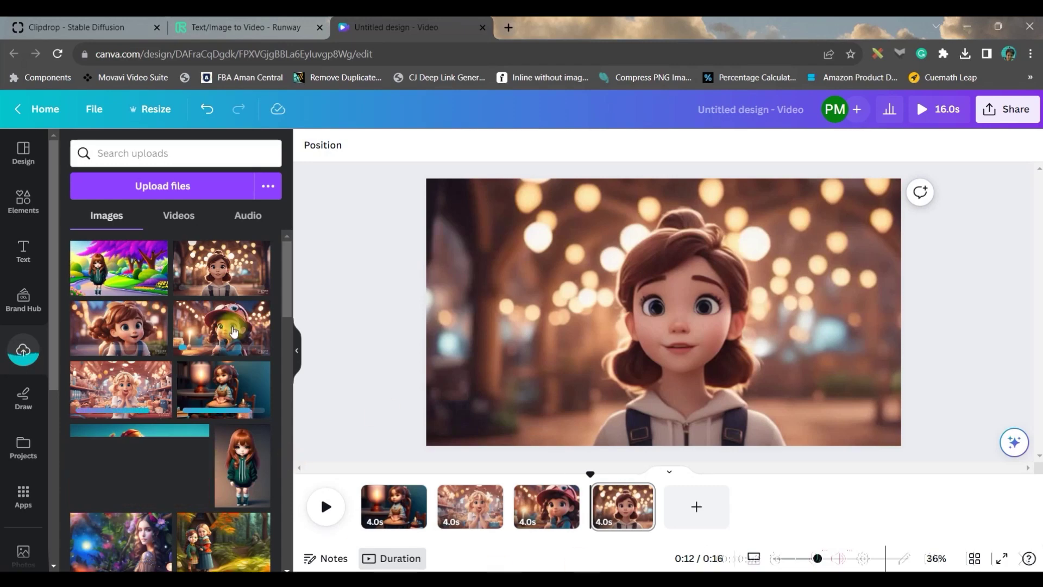
Step: Drag the SC 3.mp3 and SC 4.mp3 voice-overs under their scenes on the timeline
{"action": "scroll", "coordinate": [285, 386], "scroll_direction": "down", "scroll_amount": 3}
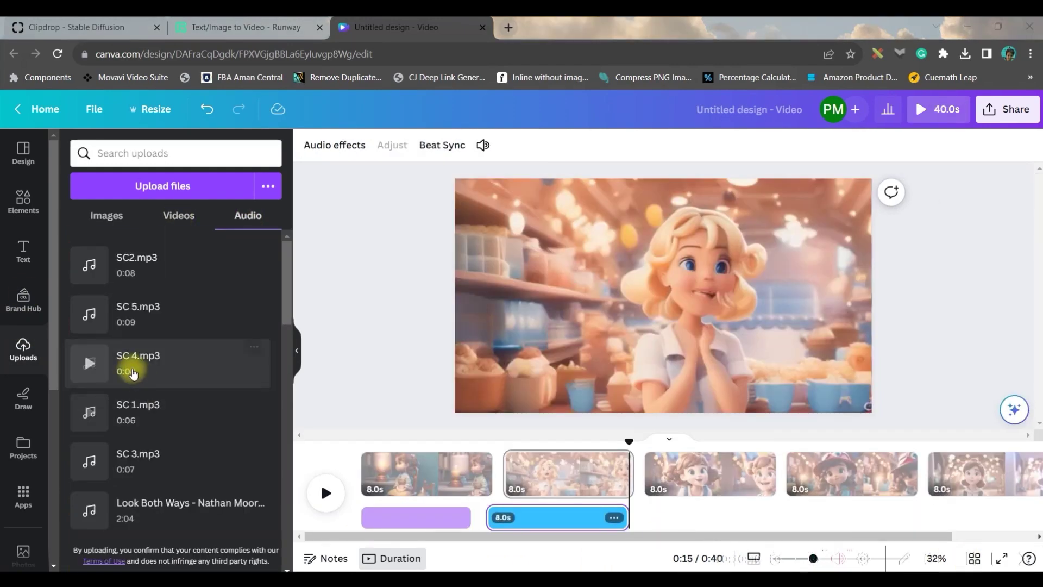
{"action": "left_click_drag", "start_coordinate": [136, 458], "coordinate": [637, 495]}
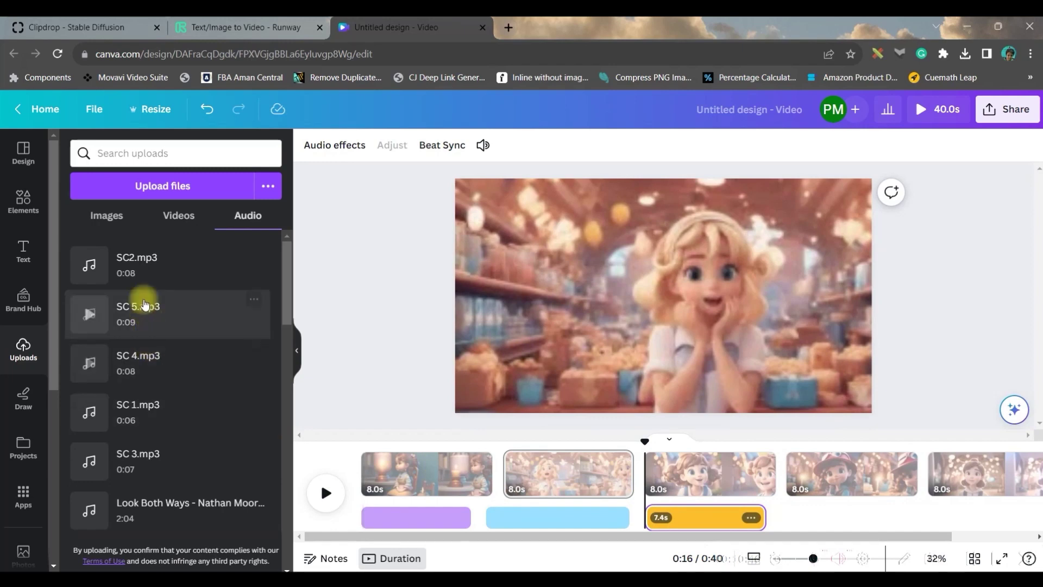
{"action": "left_click_drag", "start_coordinate": [141, 362], "coordinate": [815, 489]}
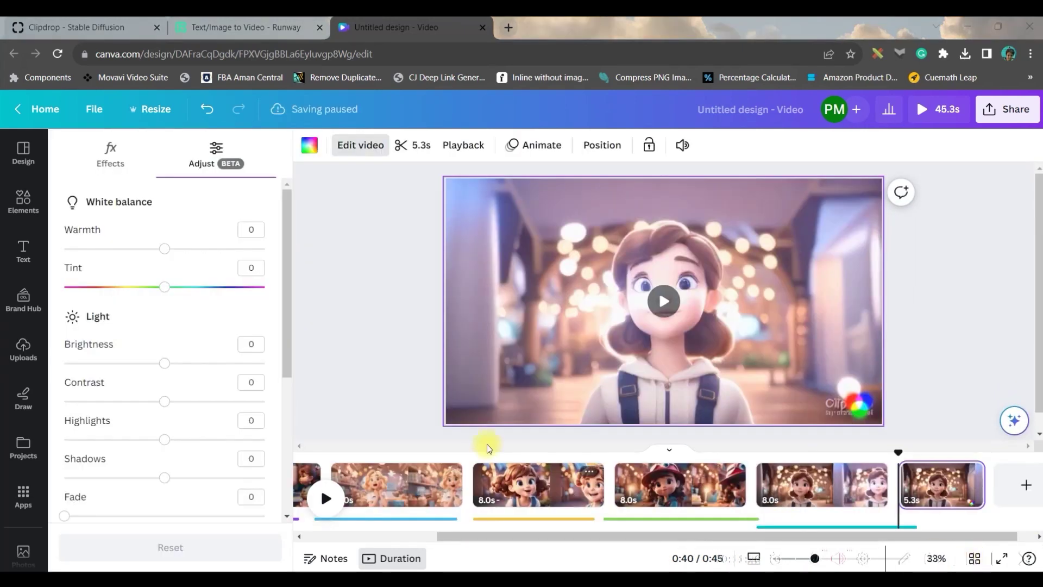
Step: Browse the last clip's Effects and Adjust options unchanged, then select the background audio track
{"action": "left_click", "coordinate": [930, 494]}
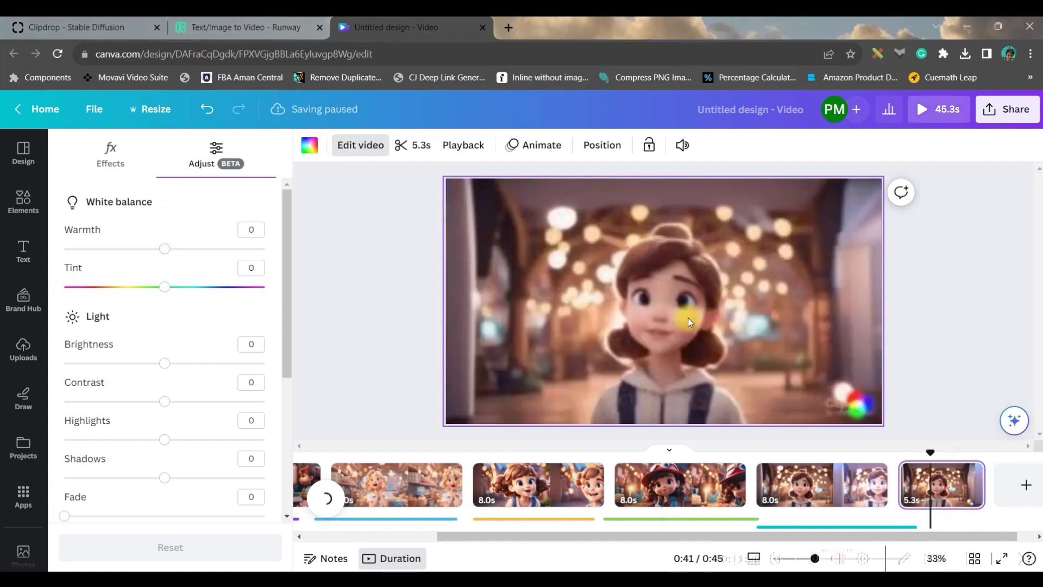
{"action": "left_click", "coordinate": [354, 144]}
{"action": "left_click", "coordinate": [355, 144]}
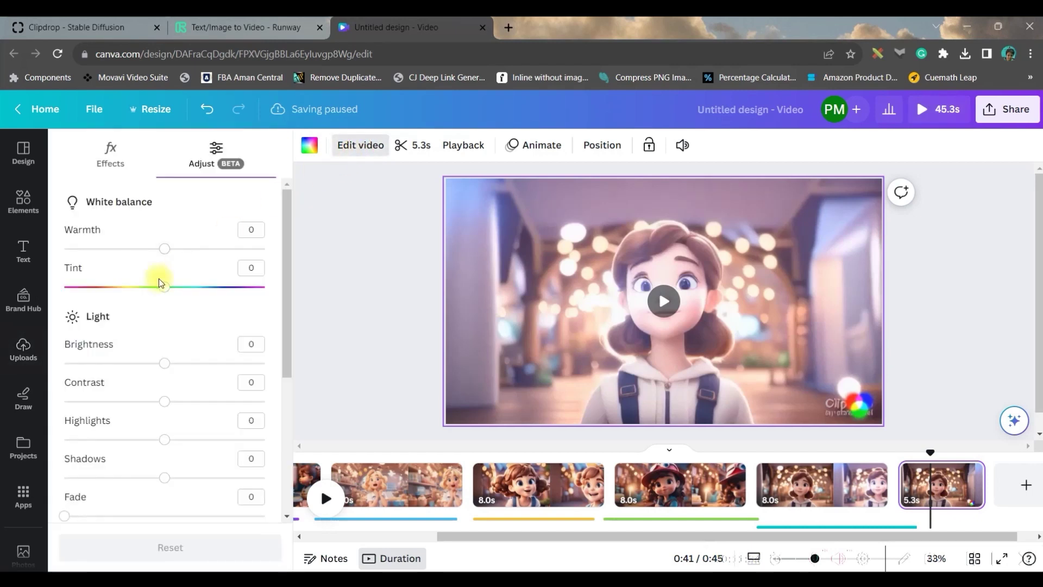
{"action": "left_click", "coordinate": [125, 154]}
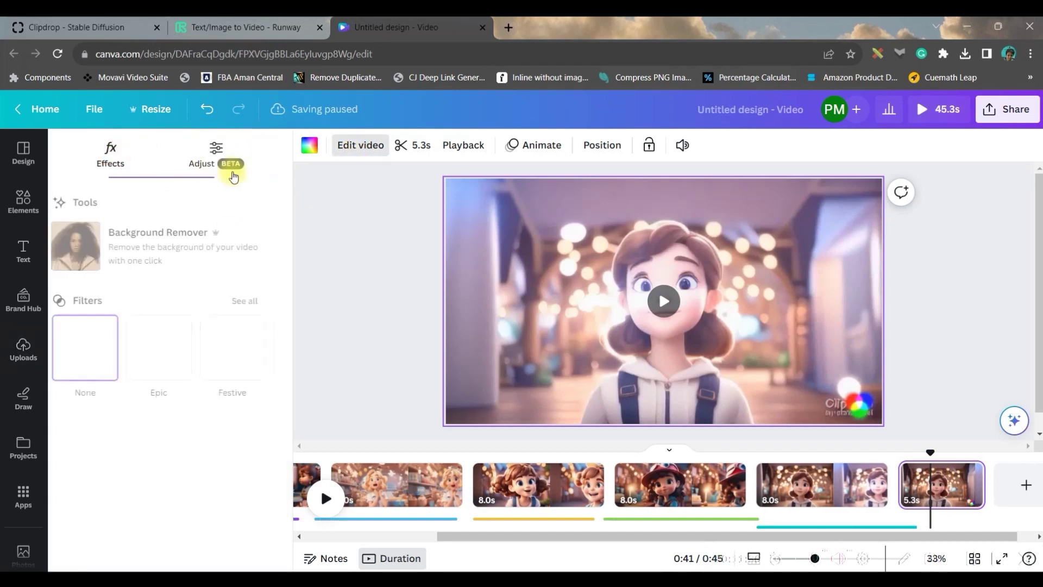
{"action": "left_click", "coordinate": [223, 157]}
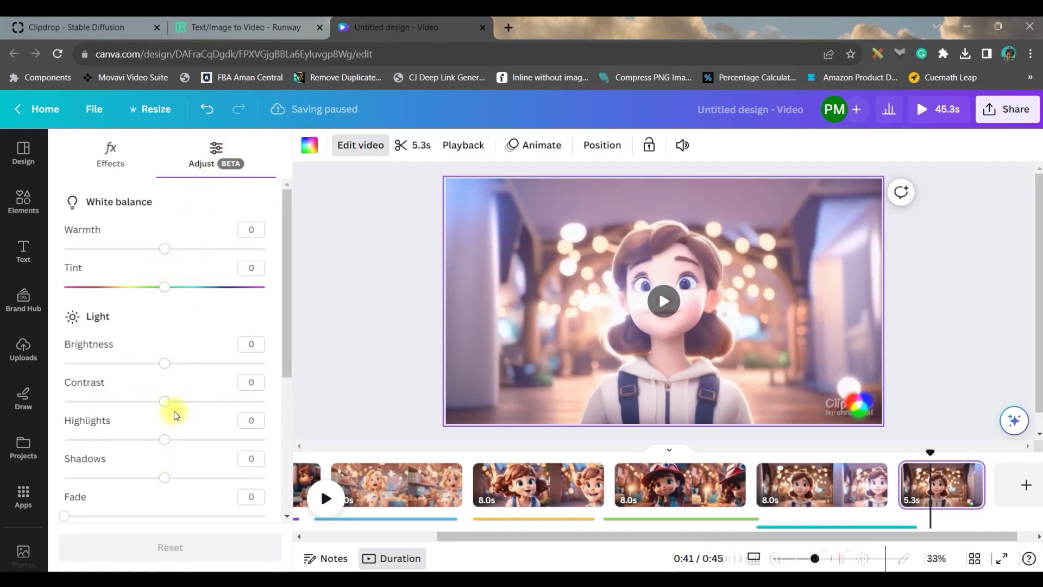
{"action": "scroll", "coordinate": [175, 415], "scroll_direction": "down", "scroll_amount": 3}
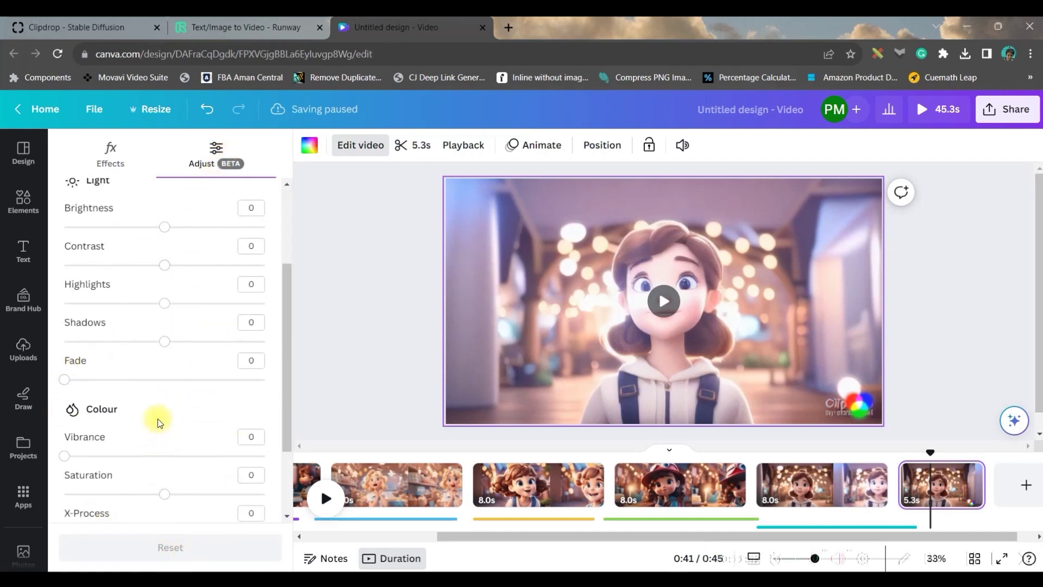
{"action": "left_click", "coordinate": [364, 319]}
{"action": "left_click", "coordinate": [457, 516]}
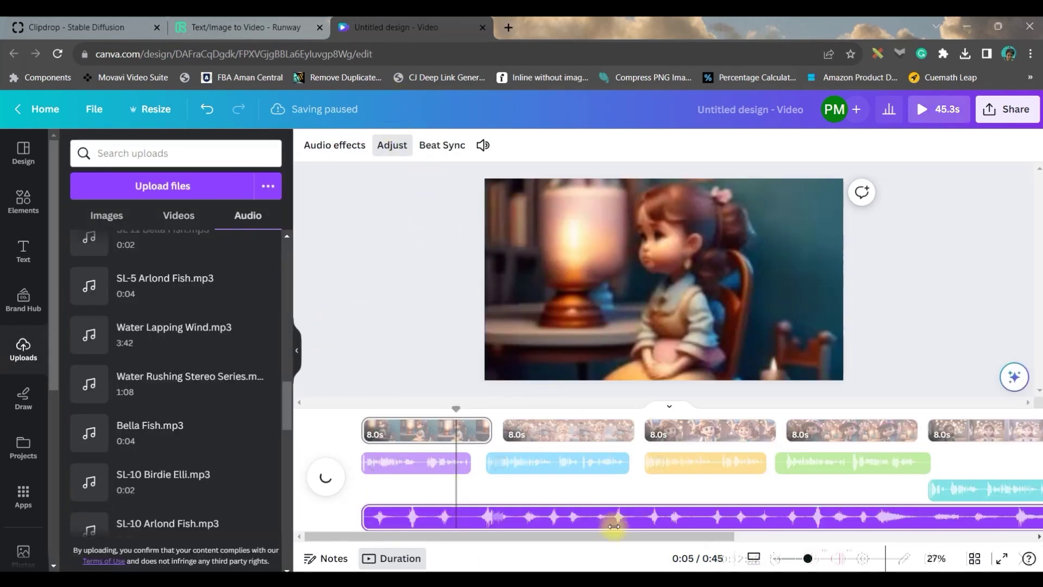
Step: Nudge the background music about 0.4s earlier and give it a 0.6s fade-in and 0.7s fade-out
{"action": "mouse_move", "coordinate": [615, 521]}
{"action": "left_mouse_down"}
{"action": "mouse_move", "coordinate": [603, 523]}
{"action": "mouse_move", "coordinate": [614, 523]}
{"action": "left_mouse_up"}
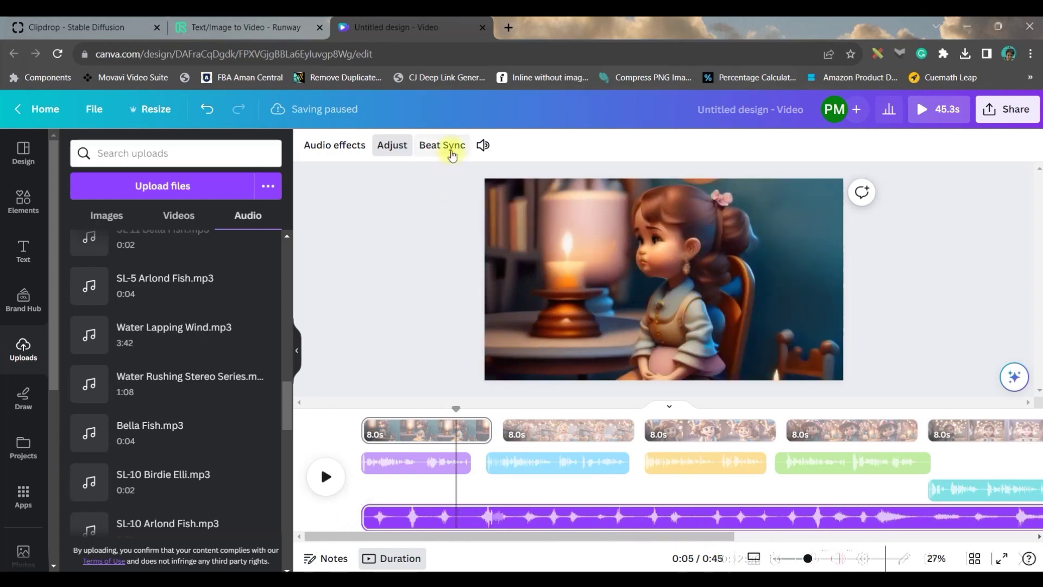
{"action": "left_click", "coordinate": [441, 145]}
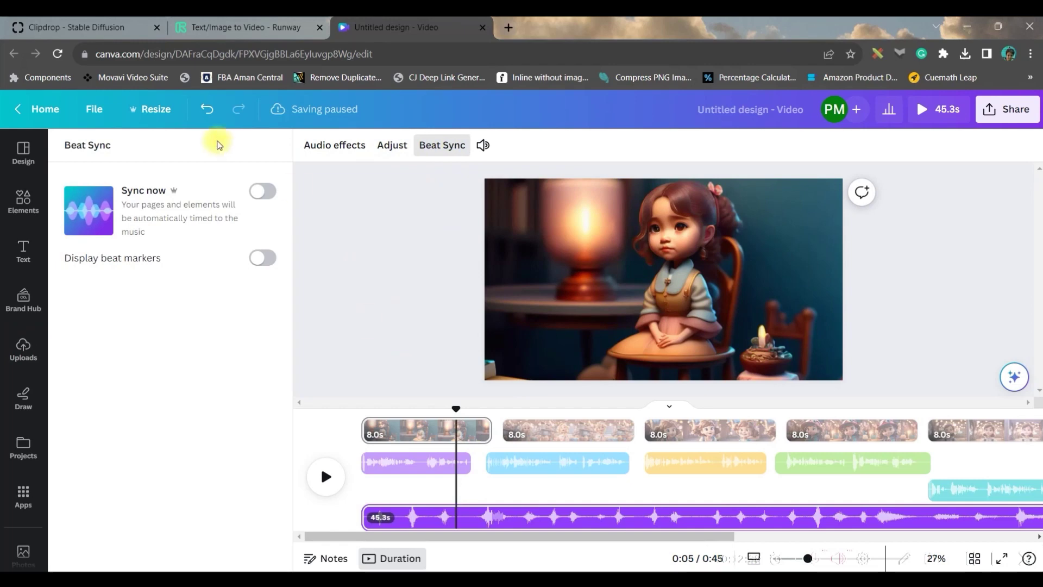
{"action": "left_click", "coordinate": [330, 146]}
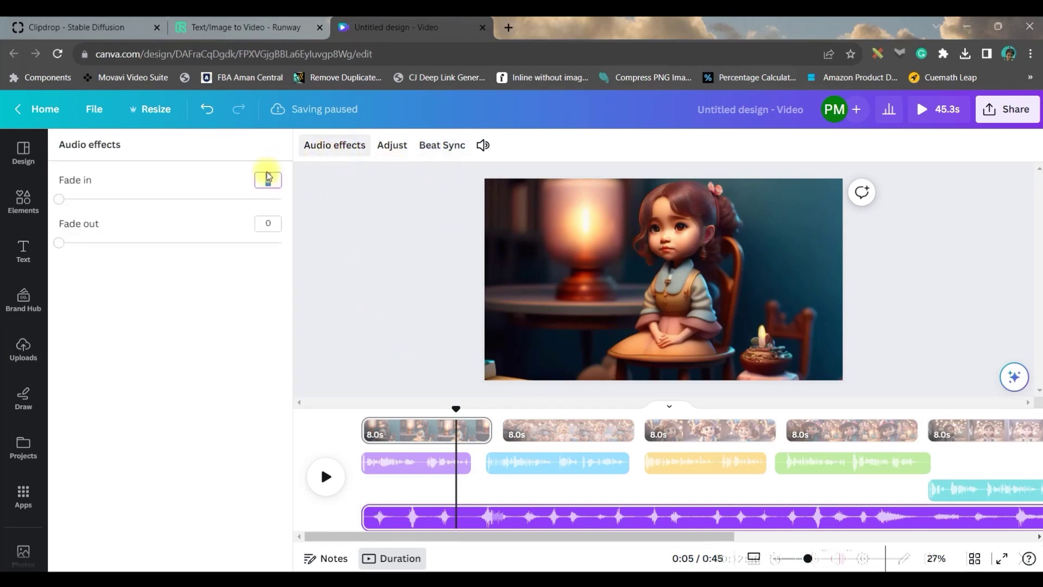
{"action": "left_click_drag", "start_coordinate": [59, 204], "coordinate": [88, 206]}
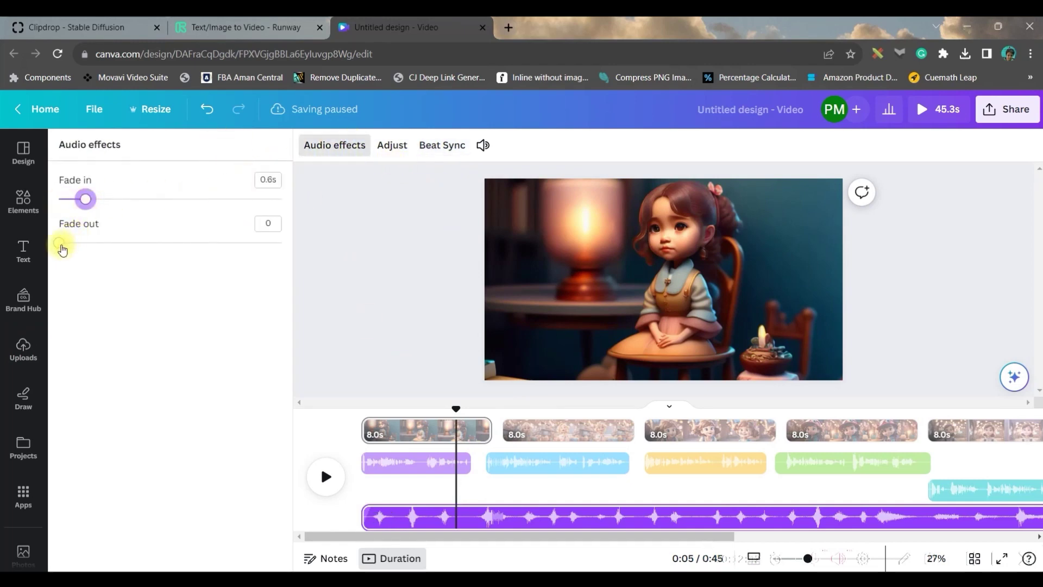
{"action": "left_click_drag", "start_coordinate": [60, 243], "coordinate": [89, 243]}
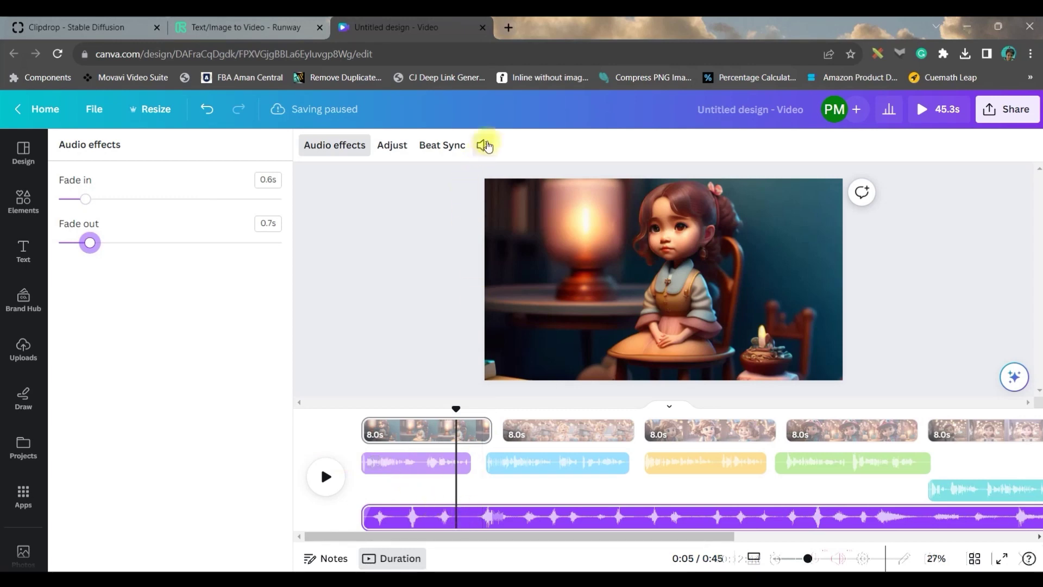
Step: Lower the music volume to 41, then return to the first video clip
{"action": "left_click", "coordinate": [485, 145]}
{"action": "left_click_drag", "start_coordinate": [542, 220], "coordinate": [515, 221]}
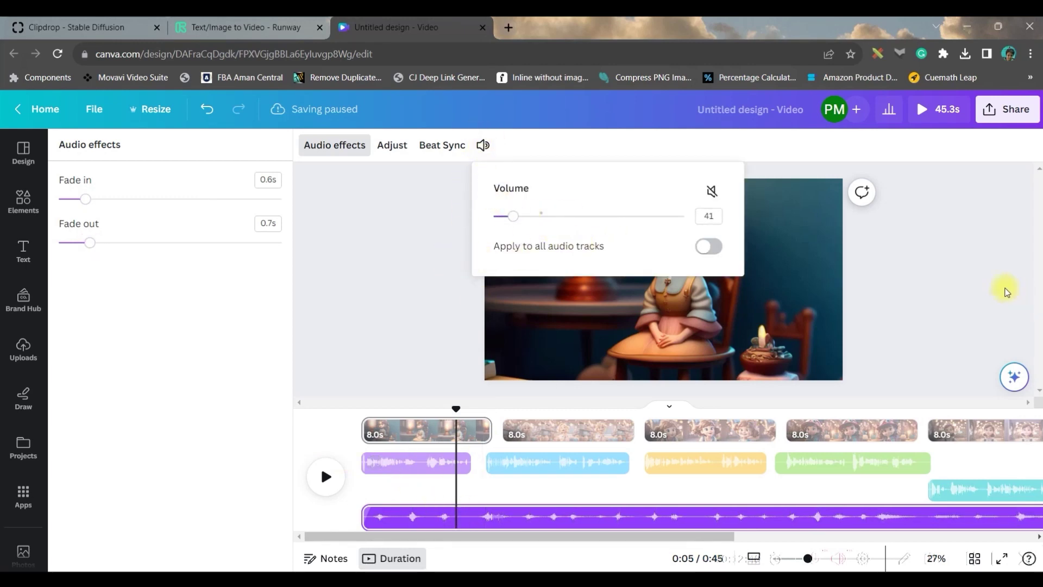
{"action": "left_click", "coordinate": [950, 275]}
{"action": "left_click_drag", "start_coordinate": [456, 409], "coordinate": [333, 405]}
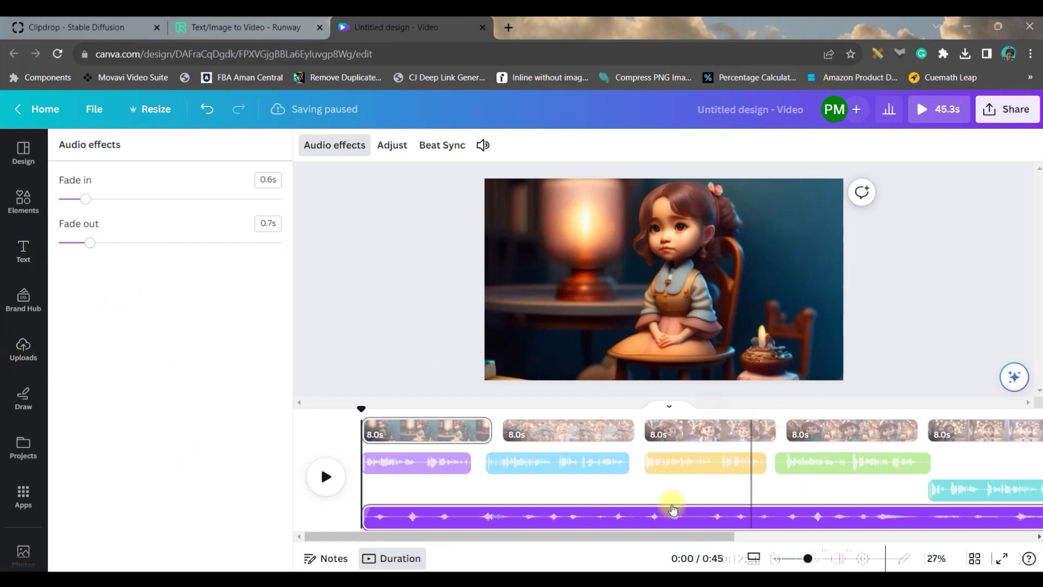
{"action": "left_click", "coordinate": [412, 431]}
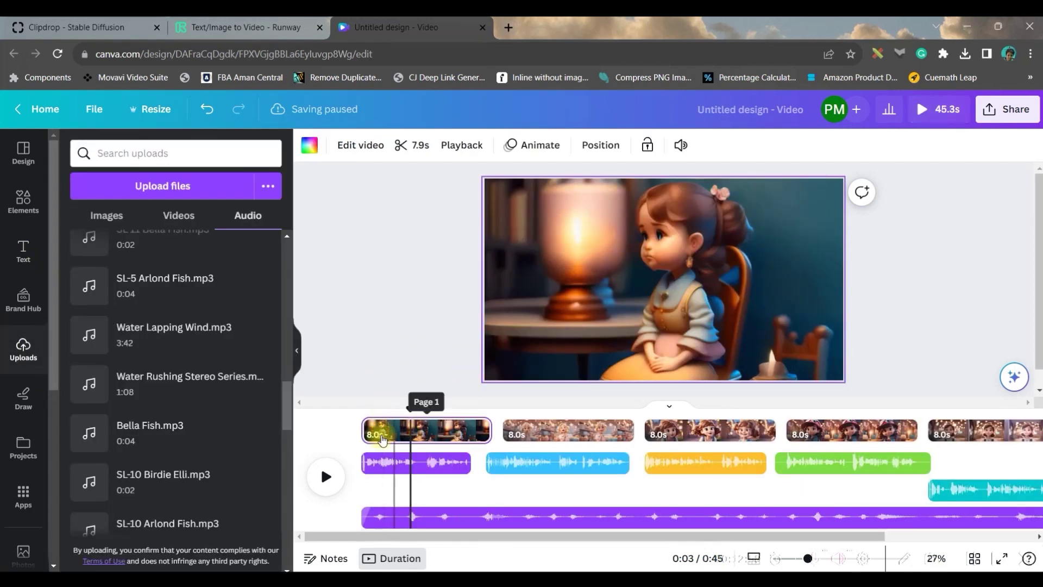
Step: Add a heading near the first scene's bottom and paste in the Scene 1 sentence from ChatGPT
{"action": "left_click", "coordinate": [24, 256]}
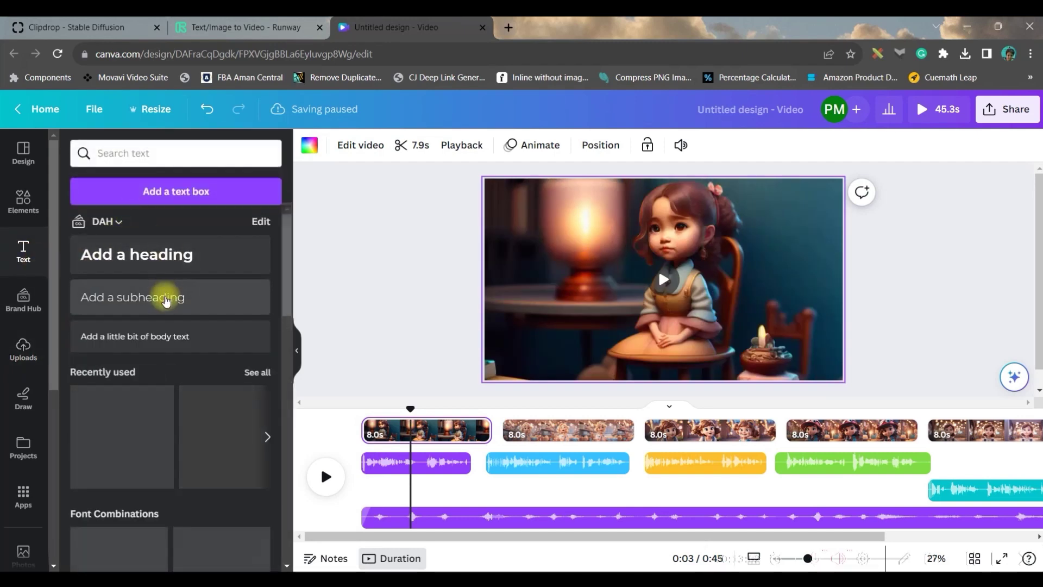
{"action": "left_click", "coordinate": [163, 255]}
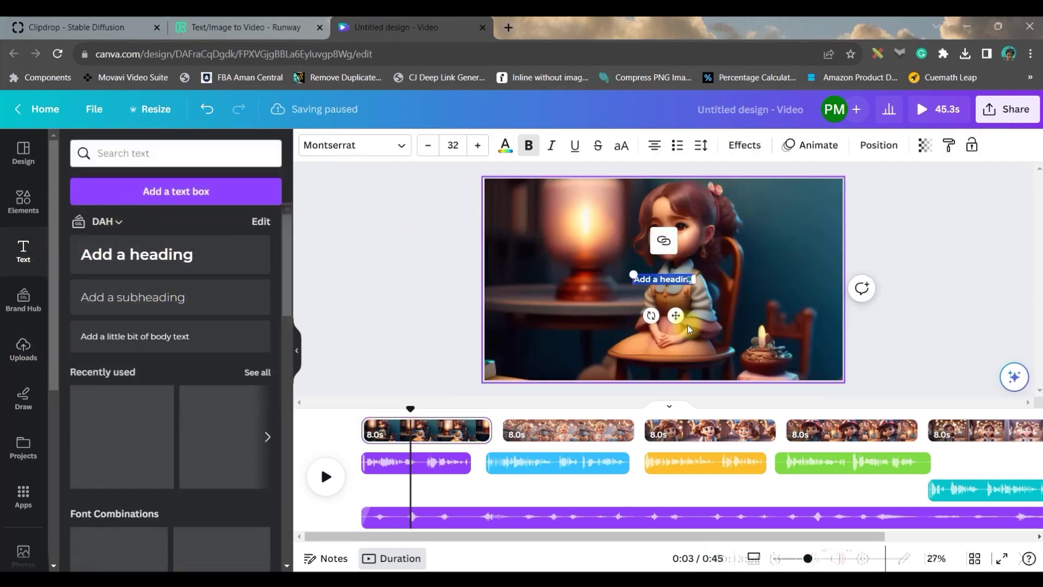
{"action": "left_click_drag", "start_coordinate": [675, 315], "coordinate": [684, 392]}
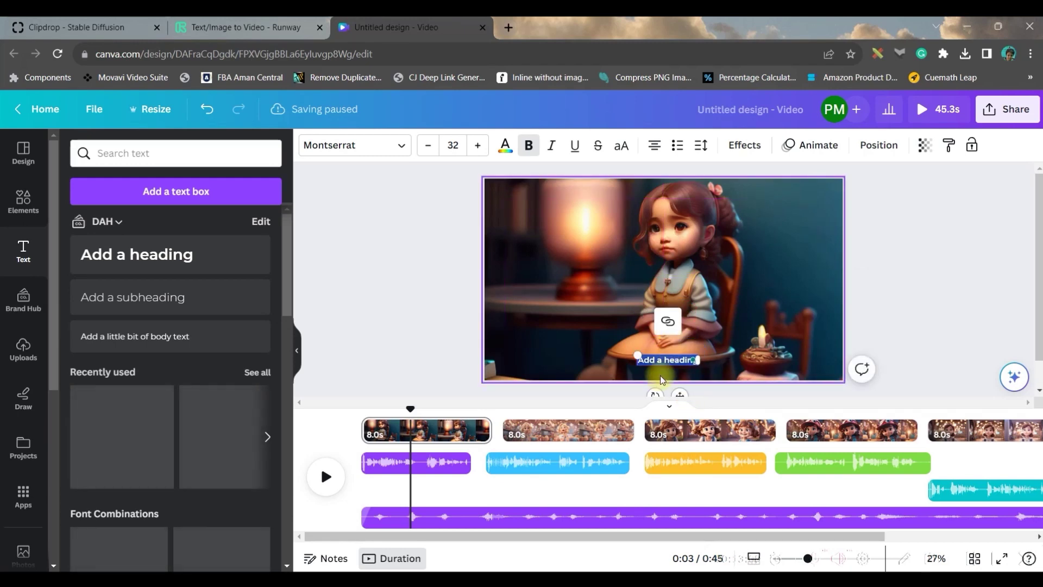
{"action": "double_click", "coordinate": [657, 361]}
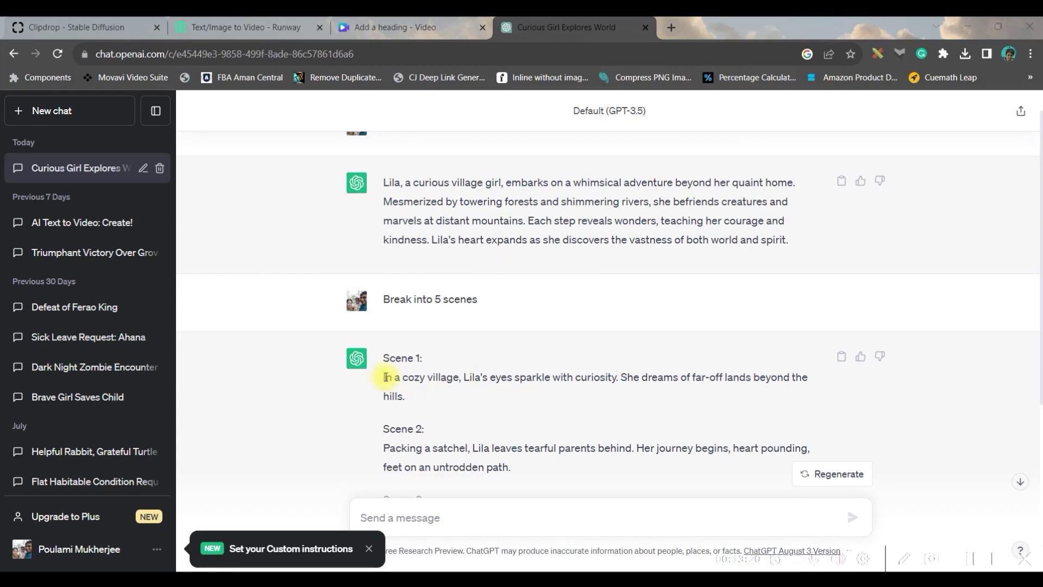
{"action": "left_click_drag", "start_coordinate": [385, 376], "coordinate": [403, 392]}
{"action": "key", "text": "ctrl+c"}
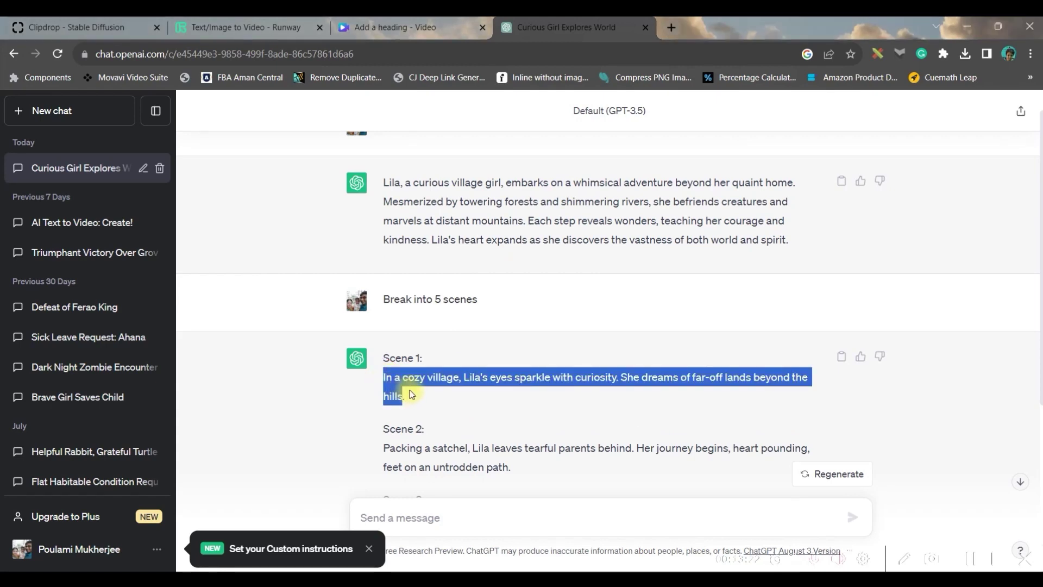
{"action": "left_click", "coordinate": [411, 27]}
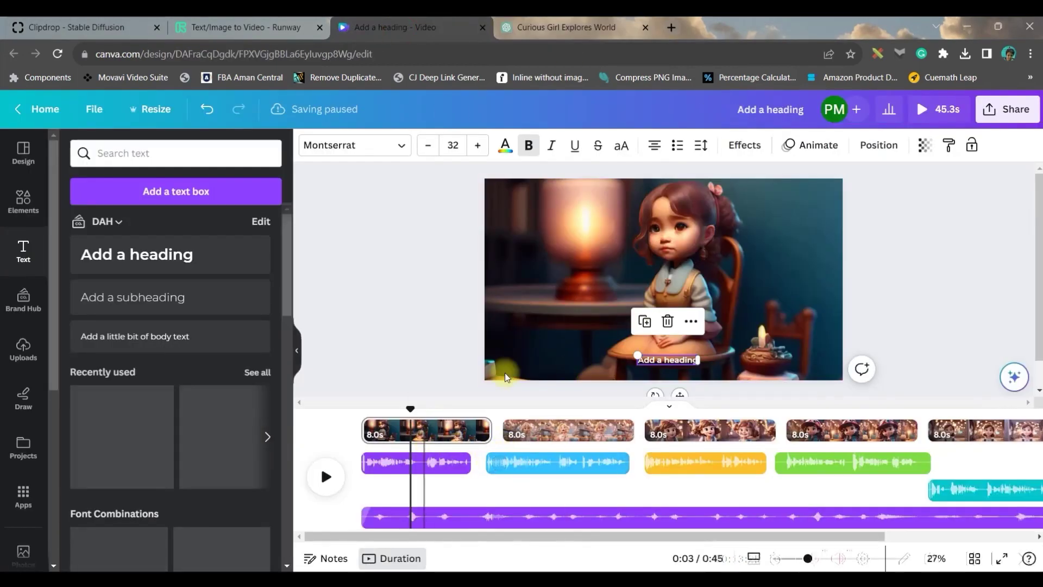
{"action": "double_click", "coordinate": [665, 361]}
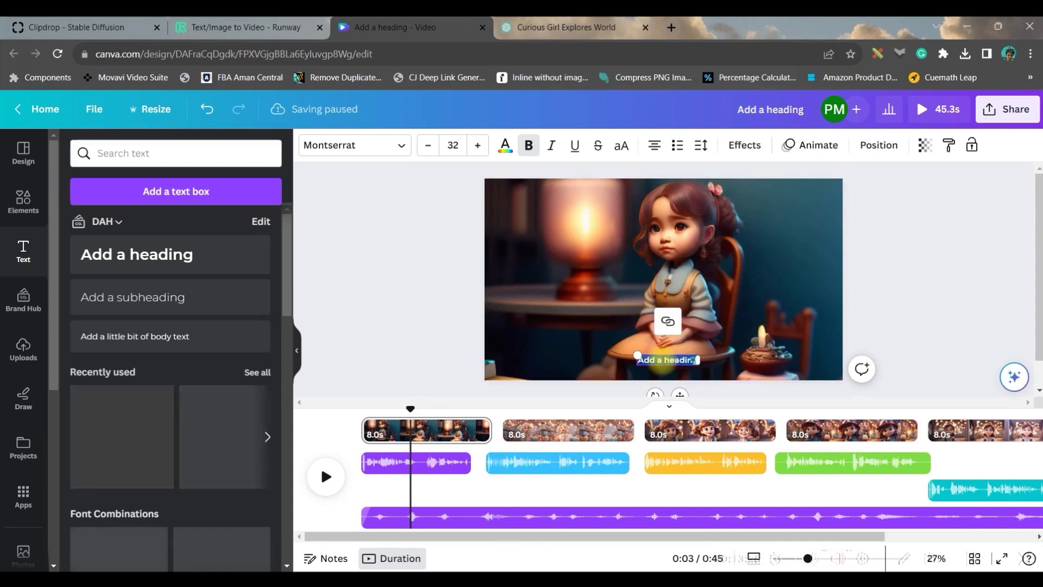
{"action": "key", "text": "ctrl+v"}
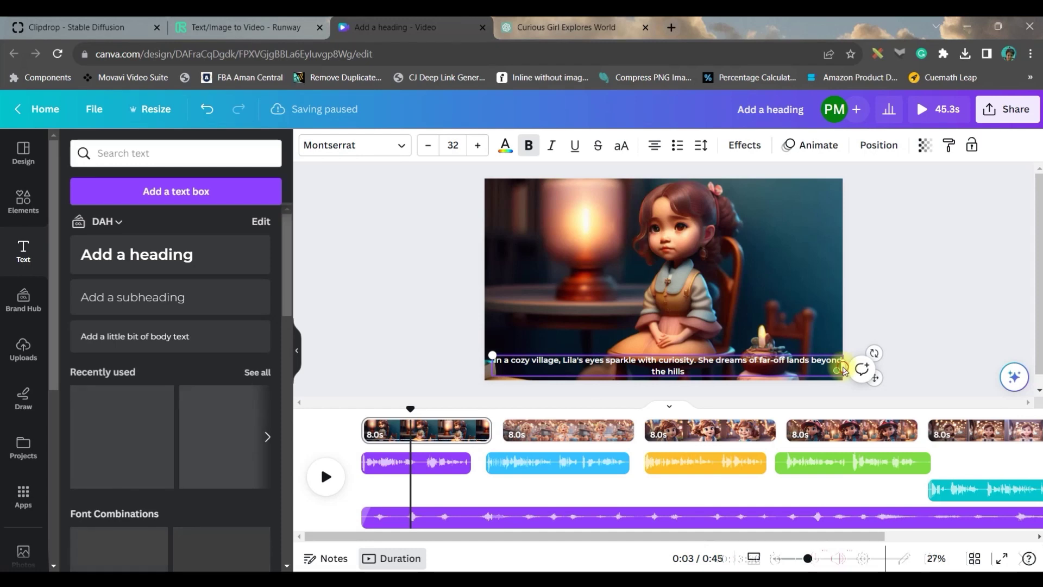
Step: Centre the caption along the frame bottom and raise its font size to 34
{"action": "left_click", "coordinate": [826, 372]}
{"action": "left_click_drag", "start_coordinate": [762, 367], "coordinate": [764, 358]}
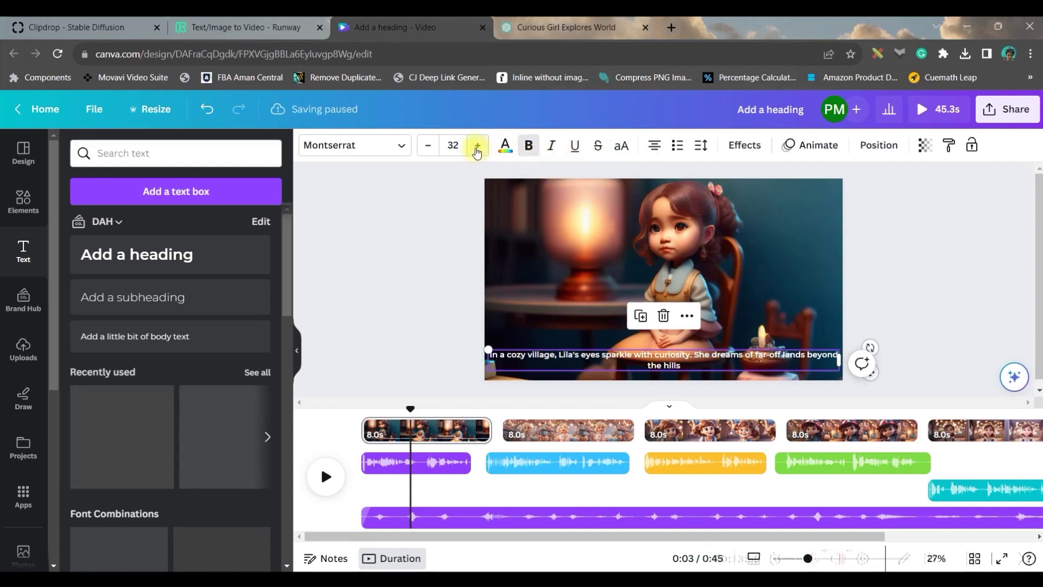
{"action": "left_click", "coordinate": [477, 146]}
{"action": "left_click", "coordinate": [477, 145]}
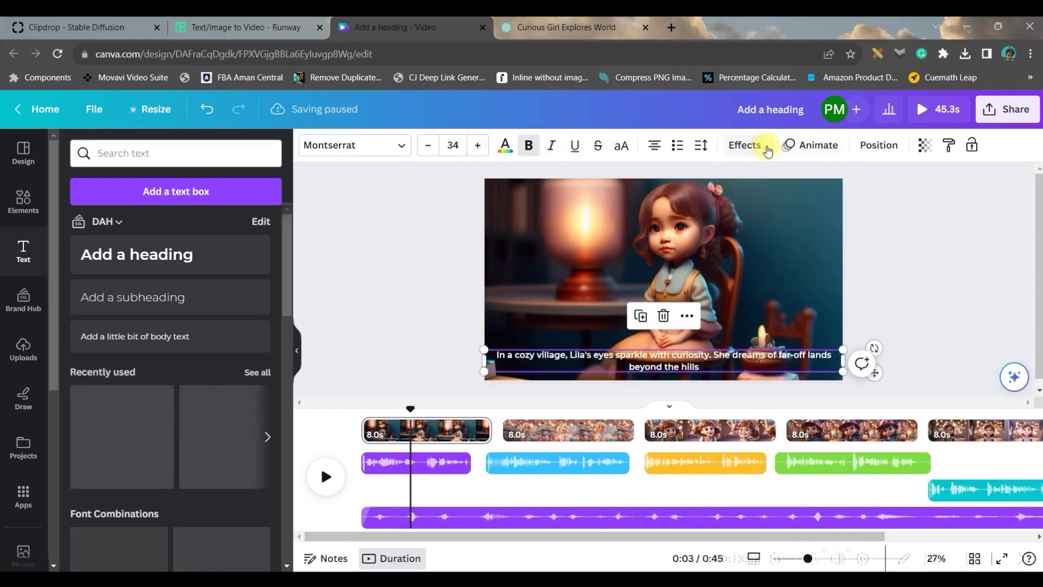
Step: Give the Scene 1 caption a shadow text effect
{"action": "left_click", "coordinate": [742, 147]}
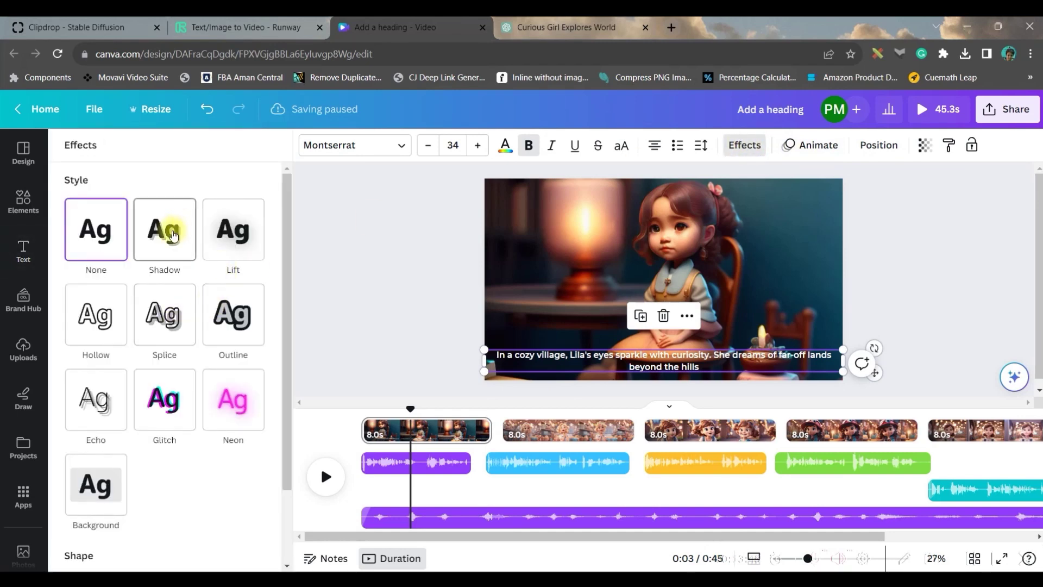
{"action": "left_click", "coordinate": [173, 234]}
{"action": "left_click", "coordinate": [253, 451]}
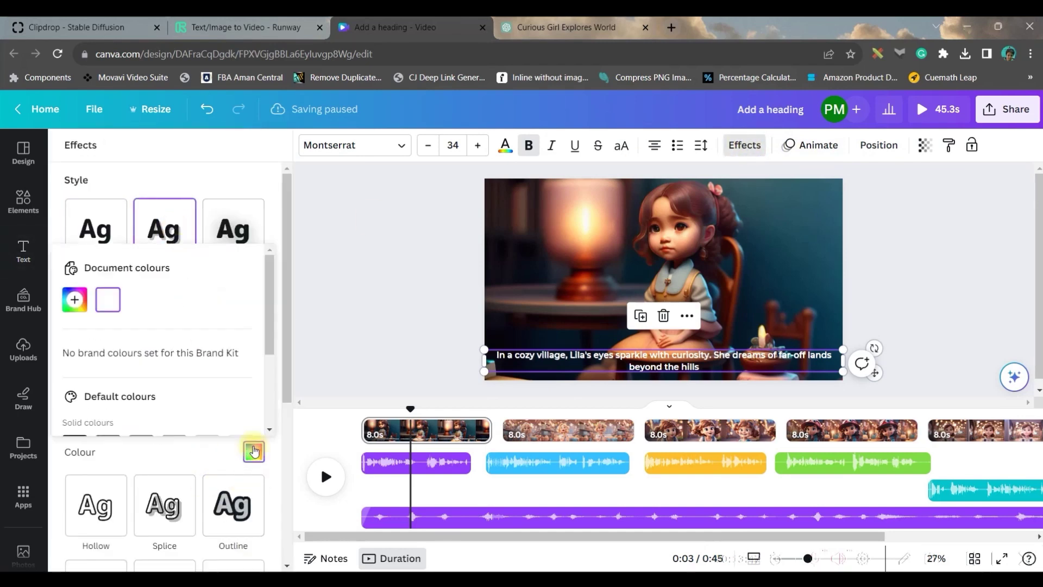
{"action": "scroll", "coordinate": [150, 346], "scroll_direction": "down", "scroll_amount": 3}
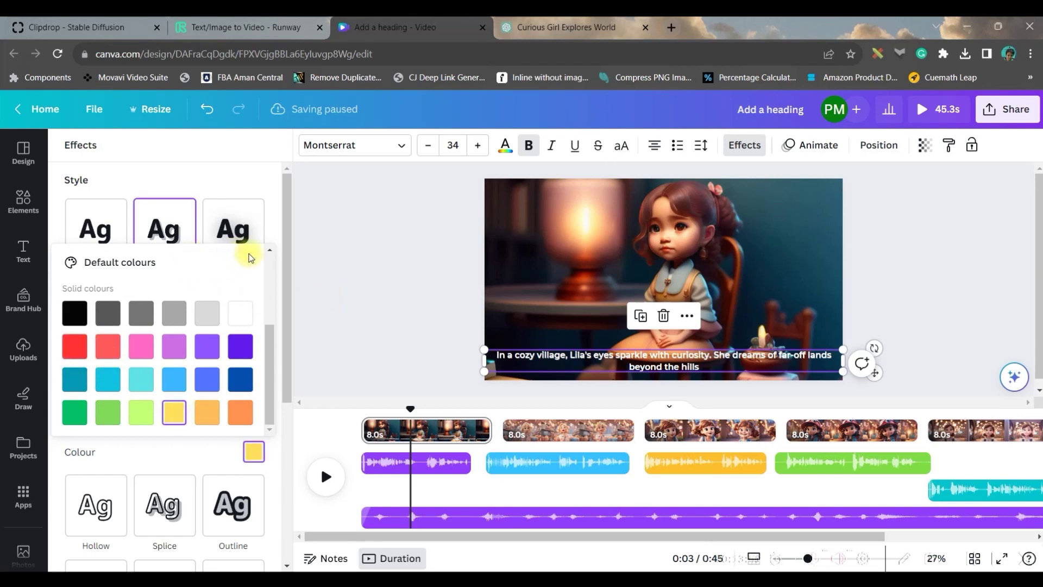
{"action": "key", "text": "Escape"}
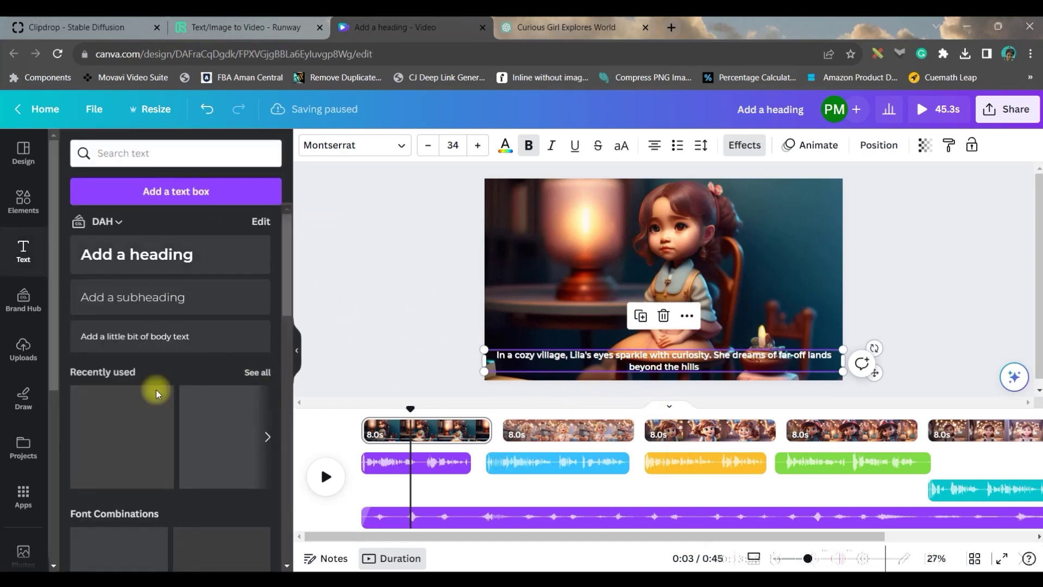
Step: Give the Scene 1 caption a yellow background bar and black text
{"action": "left_click", "coordinate": [745, 145]}
{"action": "scroll", "coordinate": [180, 438], "scroll_direction": "down", "scroll_amount": 5}
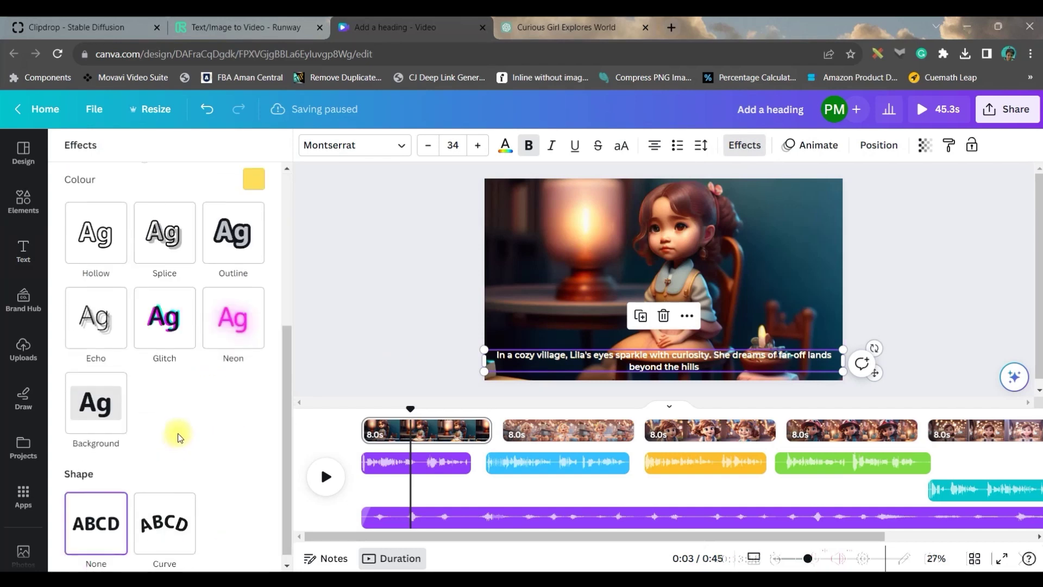
{"action": "left_click", "coordinate": [116, 401]}
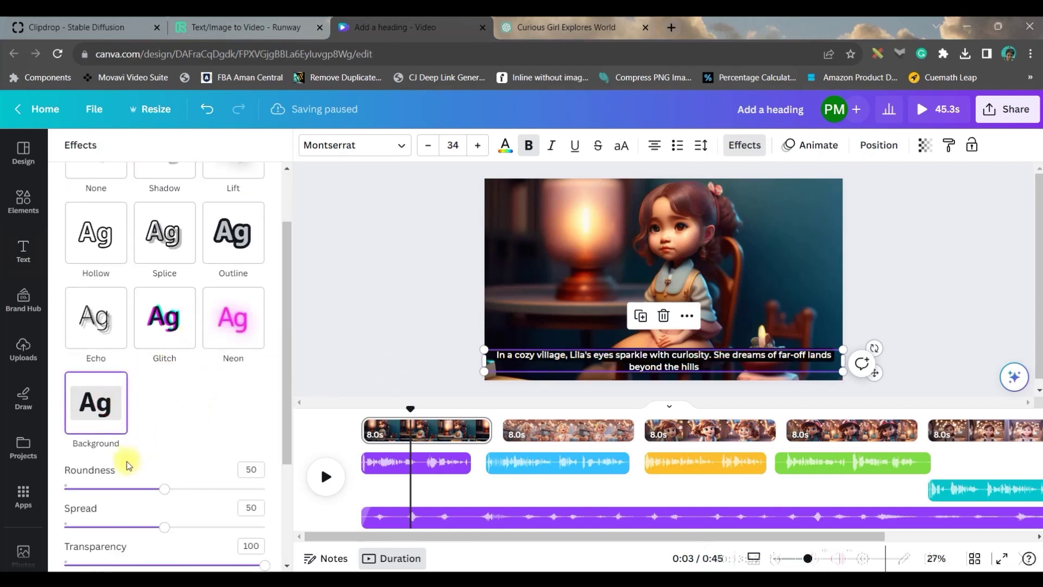
{"action": "scroll", "coordinate": [163, 435], "scroll_direction": "down", "scroll_amount": 3}
{"action": "left_click", "coordinate": [252, 452]}
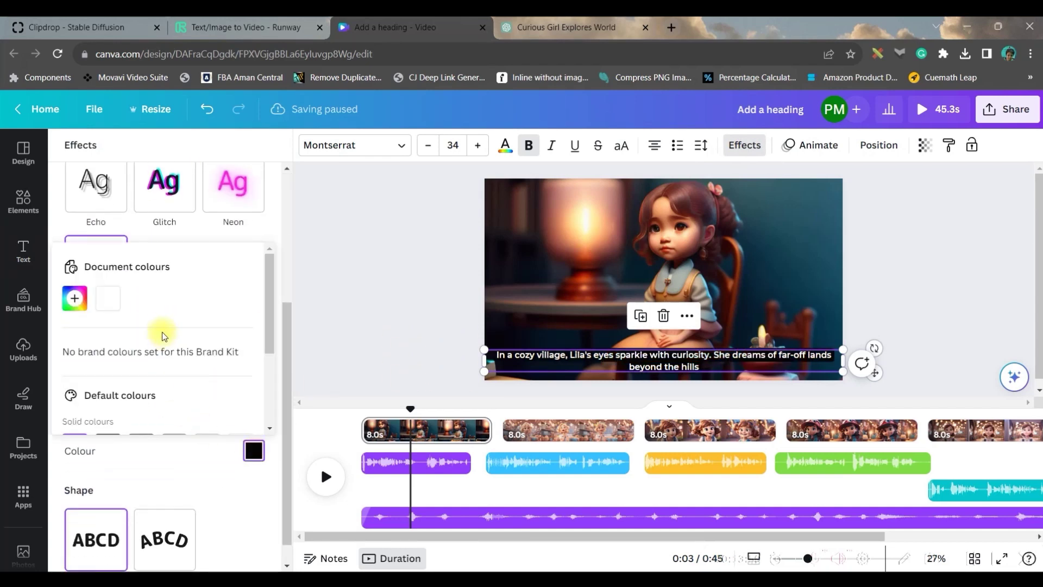
{"action": "scroll", "coordinate": [163, 336], "scroll_direction": "down", "scroll_amount": 3}
{"action": "left_click", "coordinate": [246, 310]}
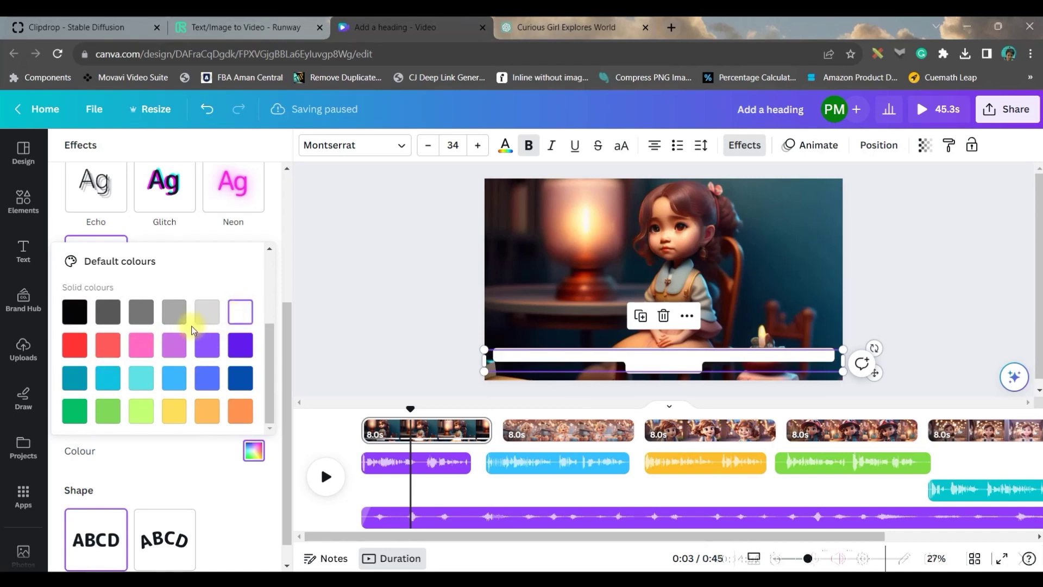
{"action": "left_click", "coordinate": [181, 417]}
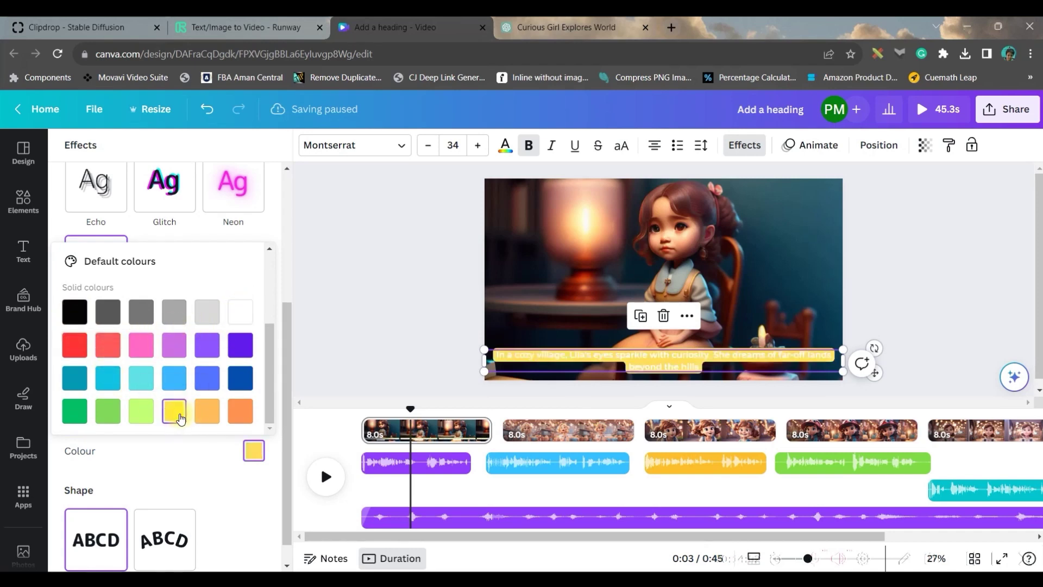
{"action": "left_click", "coordinate": [515, 148]}
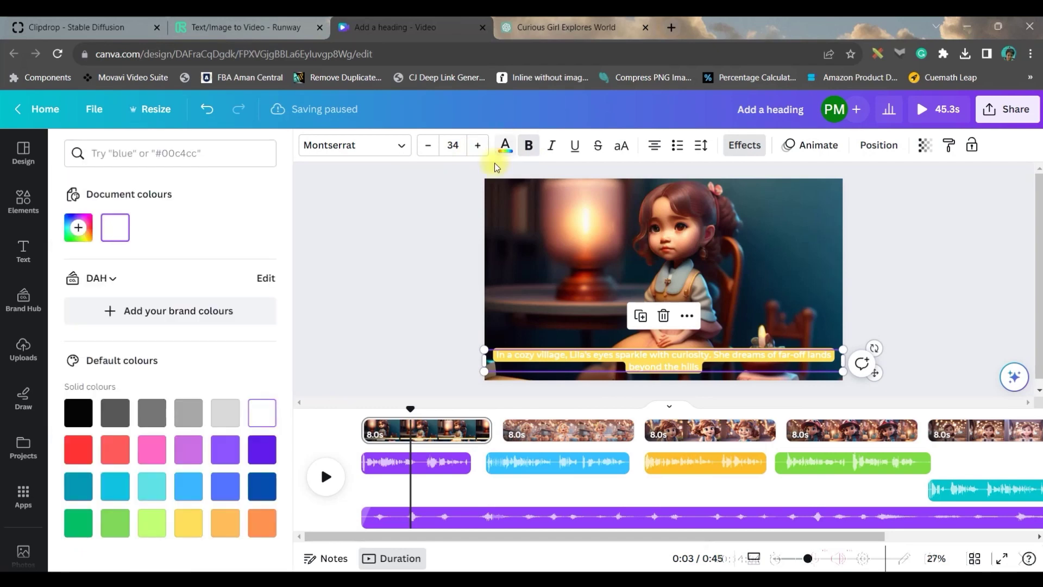
{"action": "left_click", "coordinate": [83, 416]}
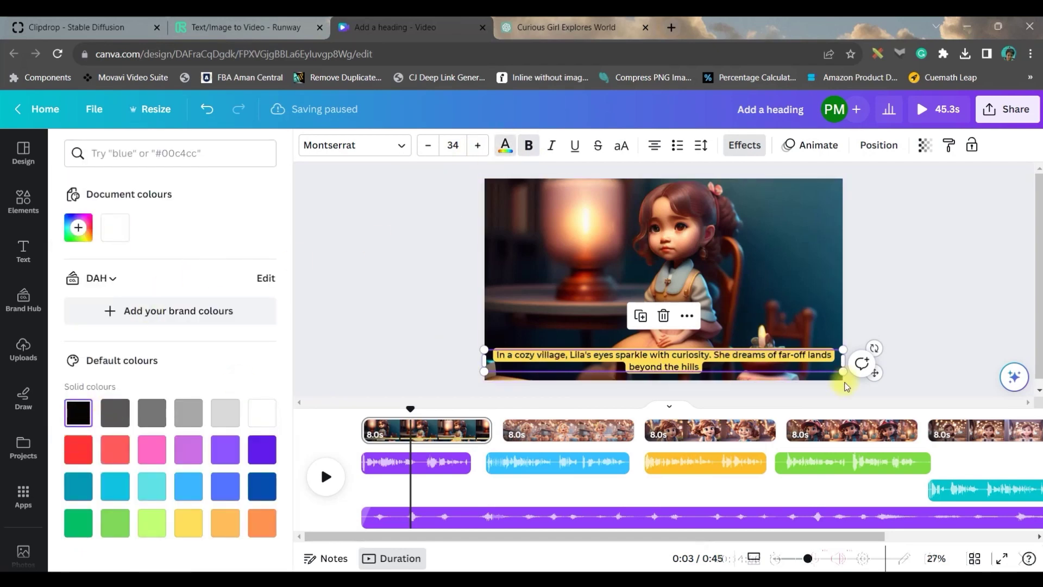
Step: Add a new heading text box to the second scene
{"action": "left_click", "coordinate": [531, 432]}
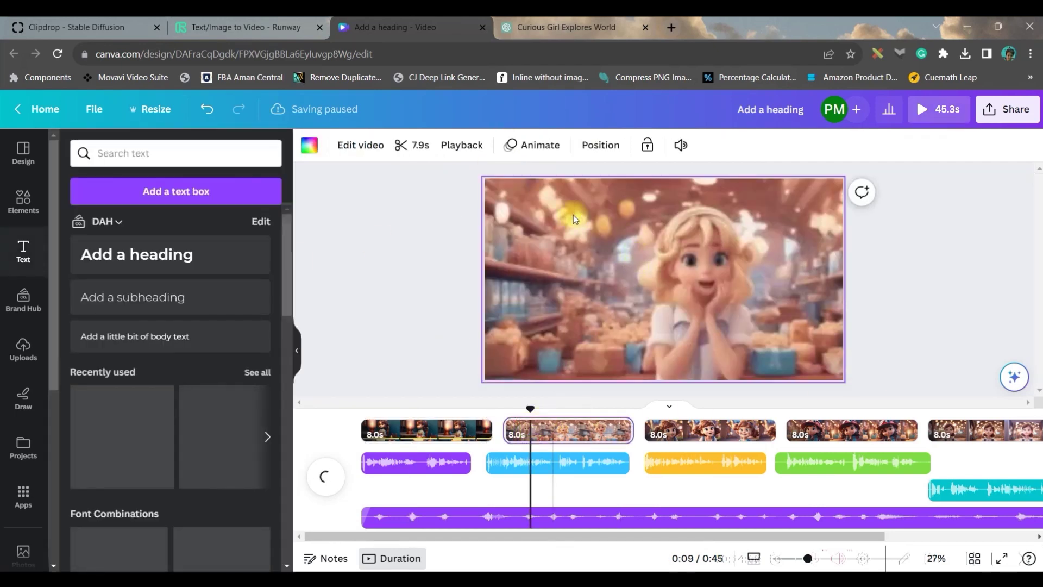
{"action": "mouse_move", "coordinate": [660, 280]}
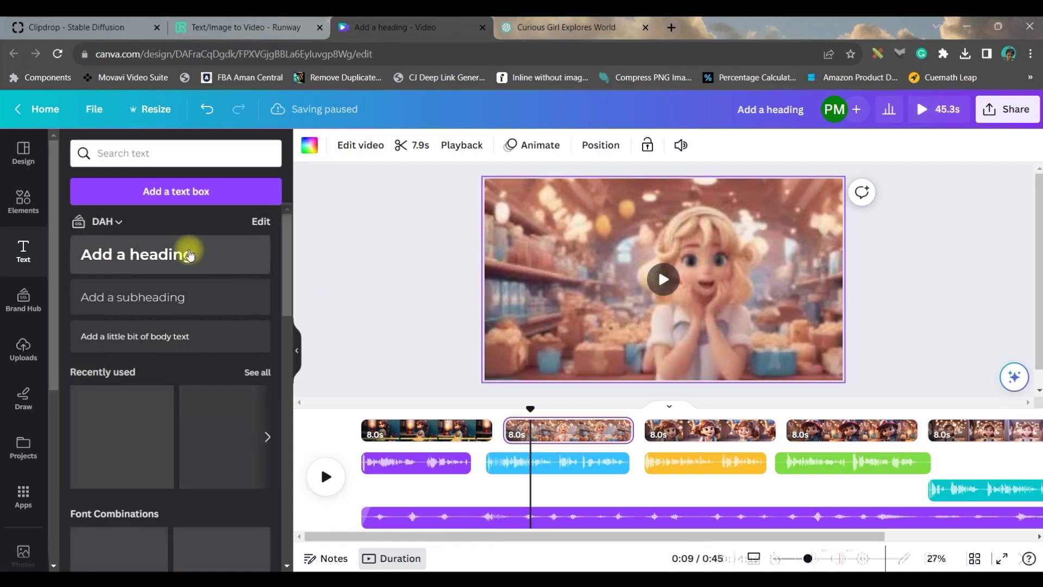
{"action": "left_click", "coordinate": [193, 254]}
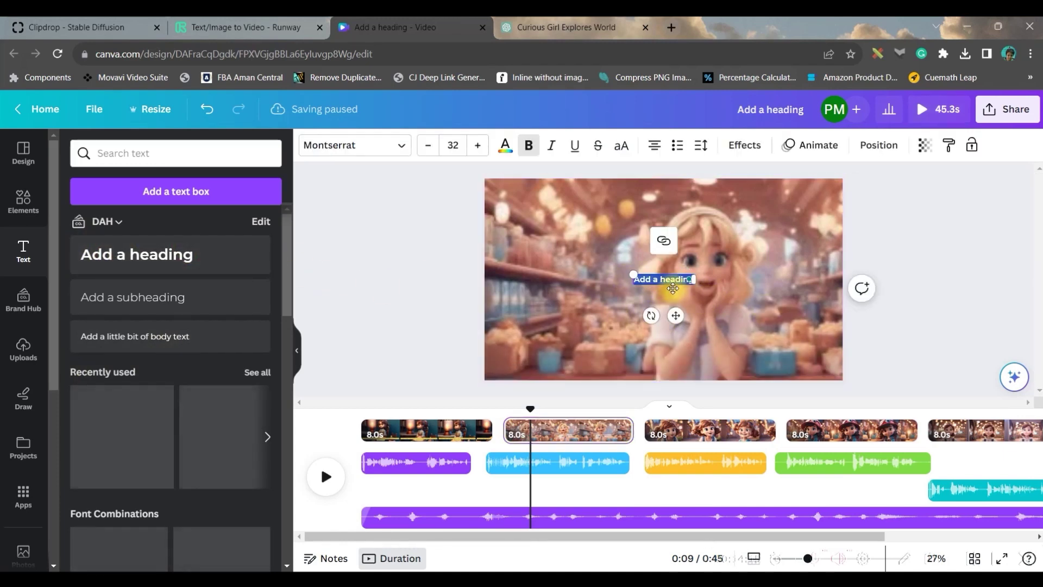
Step: Copy the Scene 2 narration from the ChatGPT story and return to Canva
{"action": "key", "text": "ctrl+Tab"}
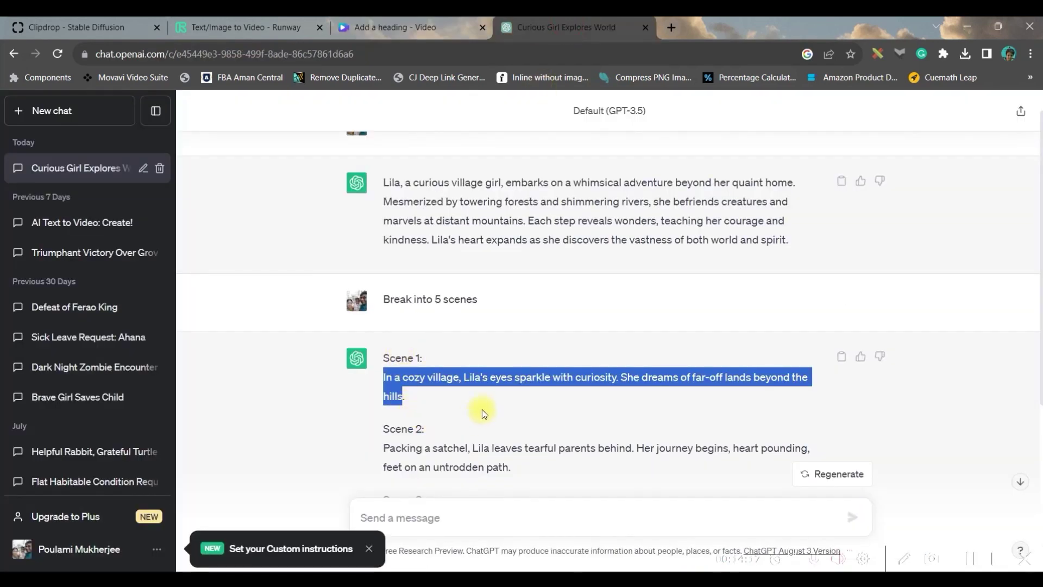
{"action": "left_click", "coordinate": [507, 468]}
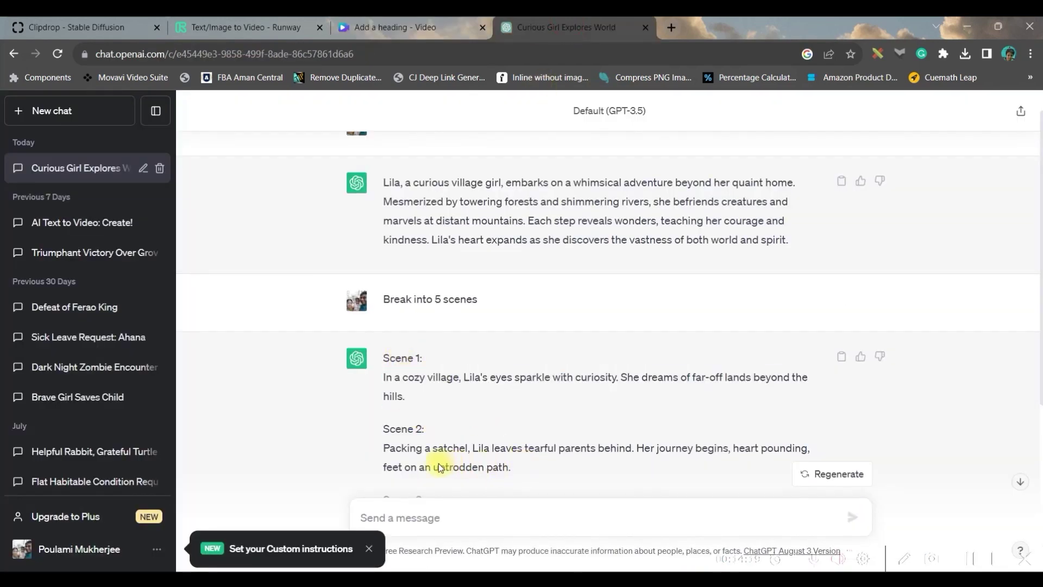
{"action": "left_click_drag", "start_coordinate": [383, 447], "coordinate": [517, 462]}
{"action": "key", "text": "ctrl+c"}
{"action": "scroll", "coordinate": [544, 380], "scroll_direction": "down", "scroll_amount": 3}
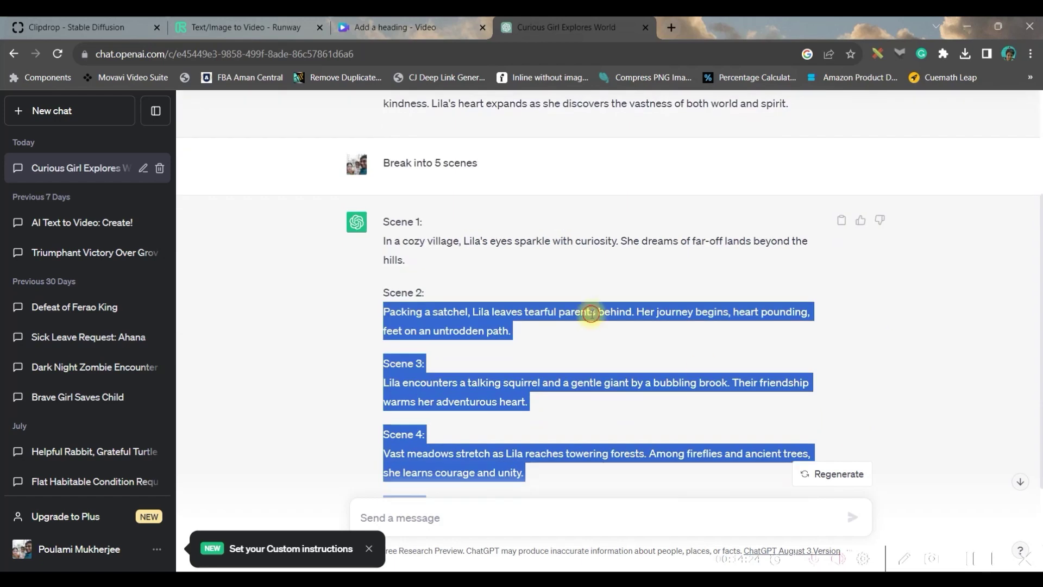
{"action": "left_click", "coordinate": [423, 27]}
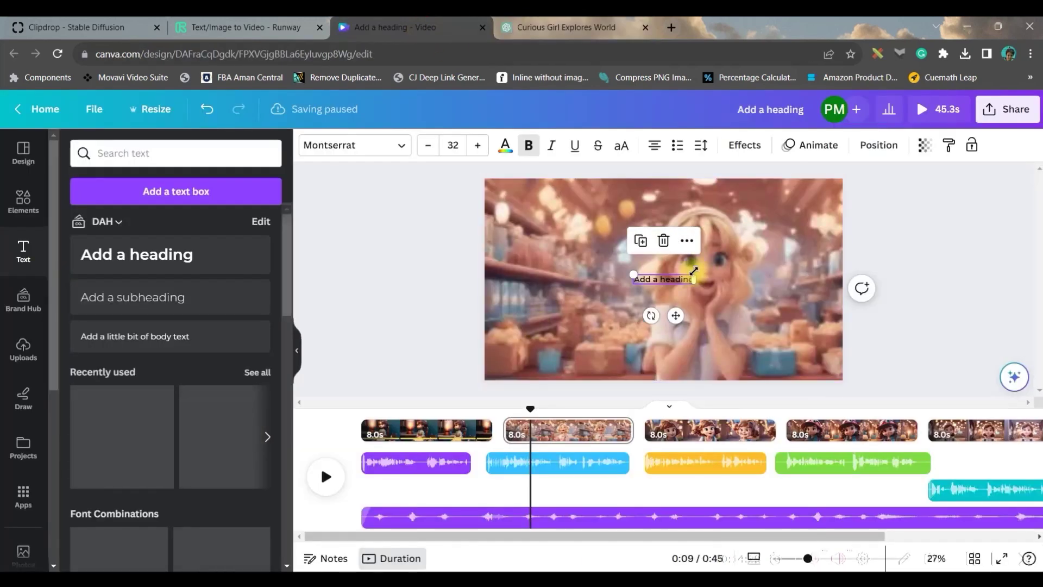
Step: Paste the Scene 2 narration into the heading and move it to the scene's bottom
{"action": "double_click", "coordinate": [671, 278]}
{"action": "key", "text": "ctrl+v"}
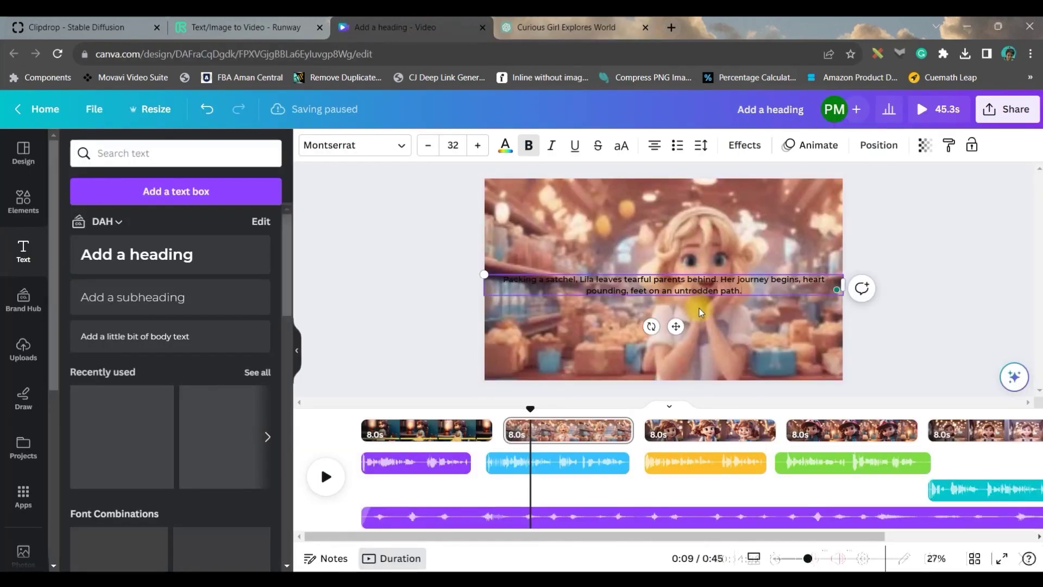
{"action": "left_click_drag", "start_coordinate": [675, 325], "coordinate": [676, 400]}
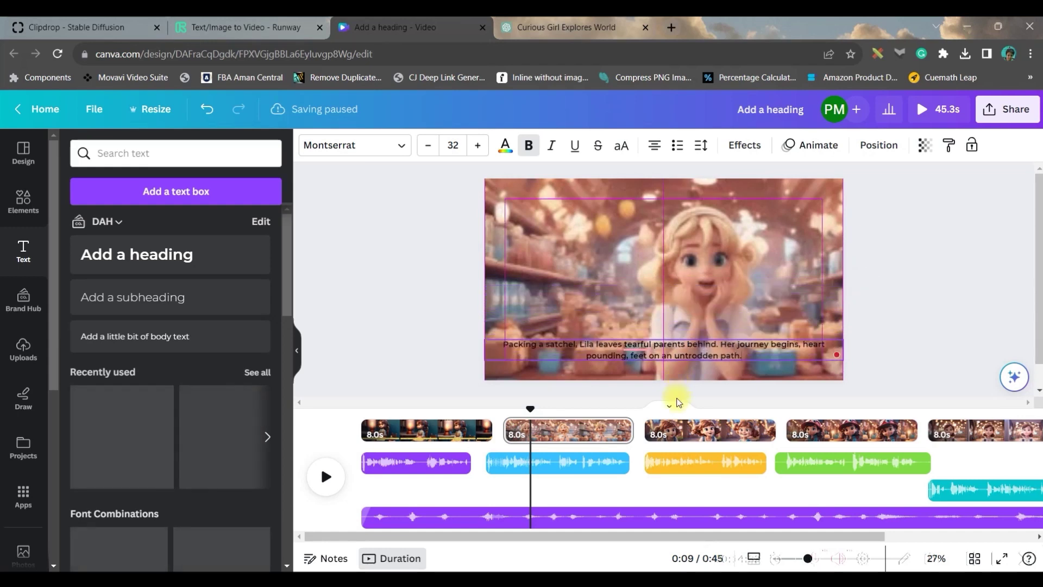
Step: Copy the first caption's yellow-bar style onto the second scene's caption
{"action": "left_click", "coordinate": [480, 428]}
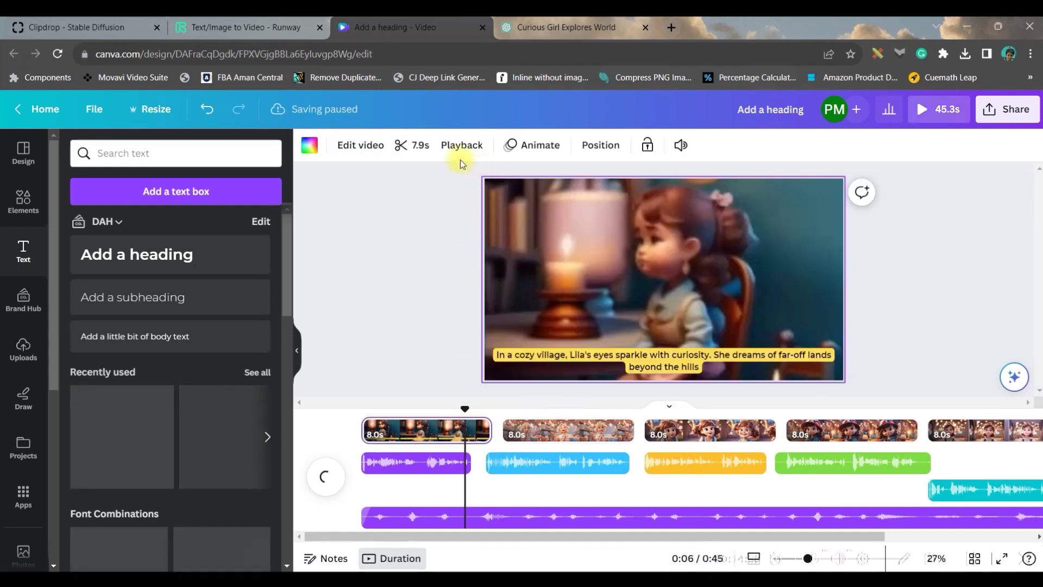
{"action": "left_click", "coordinate": [624, 362]}
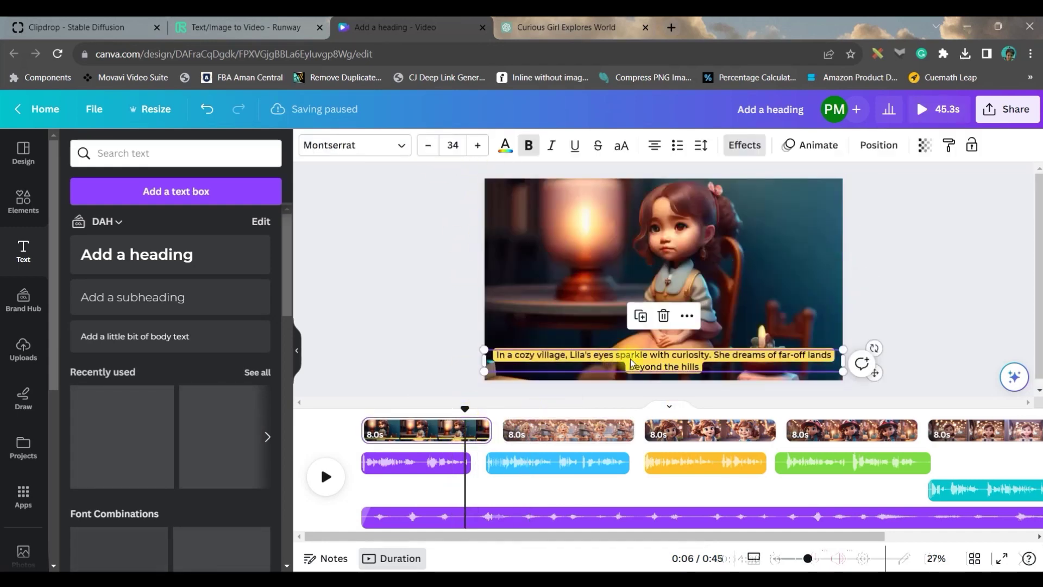
{"action": "left_click", "coordinate": [560, 430]}
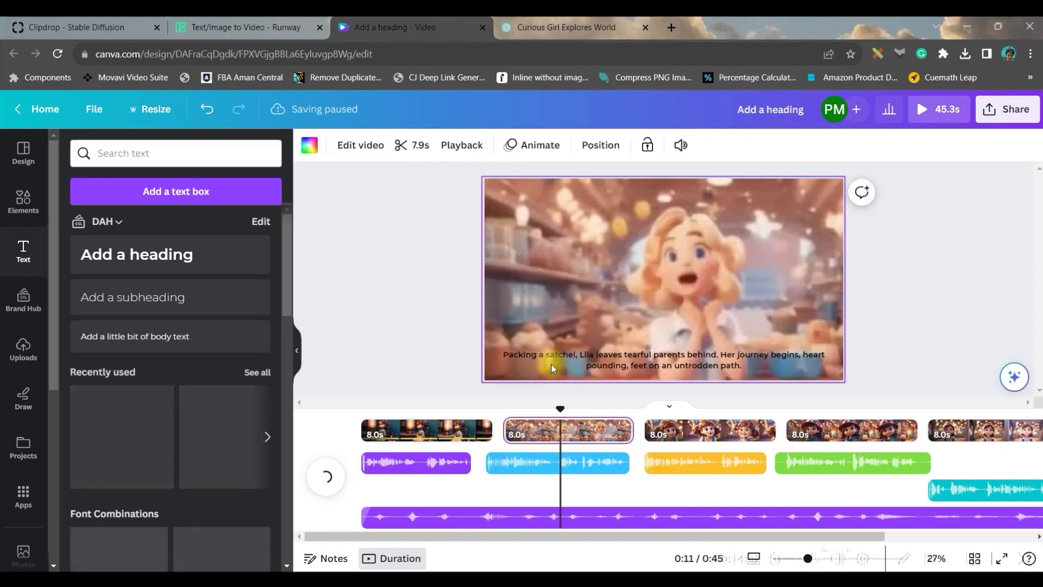
{"action": "left_click", "coordinate": [468, 436]}
{"action": "left_click", "coordinate": [739, 357]}
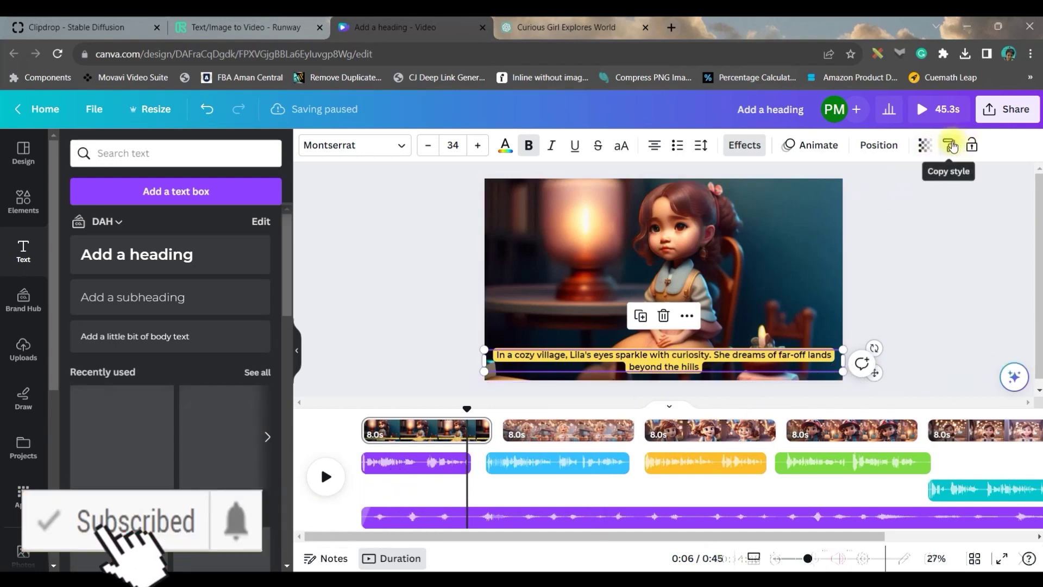
{"action": "left_click", "coordinate": [951, 144]}
{"action": "left_click", "coordinate": [595, 430]}
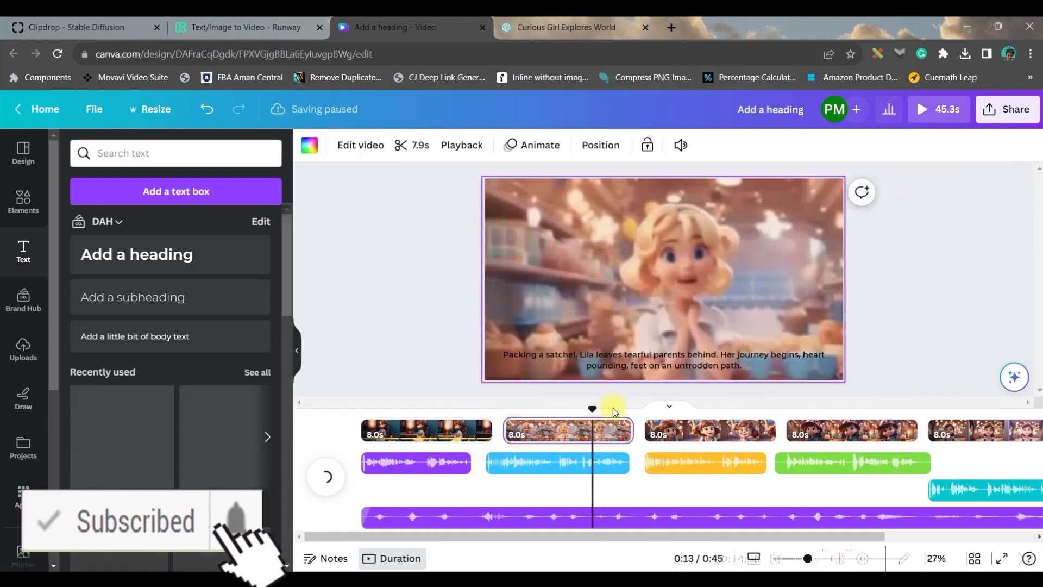
{"action": "left_click", "coordinate": [673, 361]}
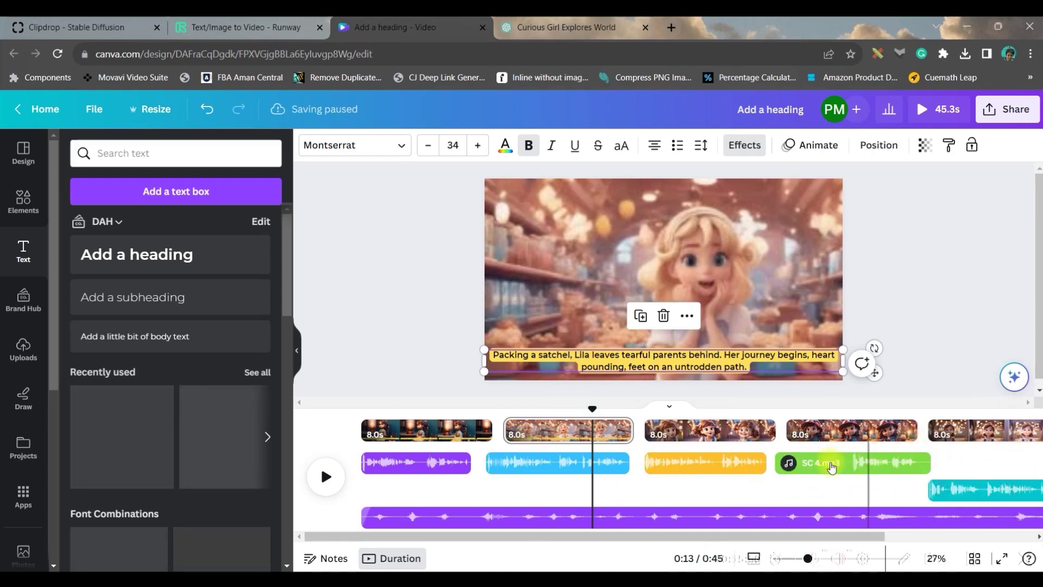
Step: Give the first scene's caption the Pan text animation after trying Rise and Fade
{"action": "left_click", "coordinate": [435, 429]}
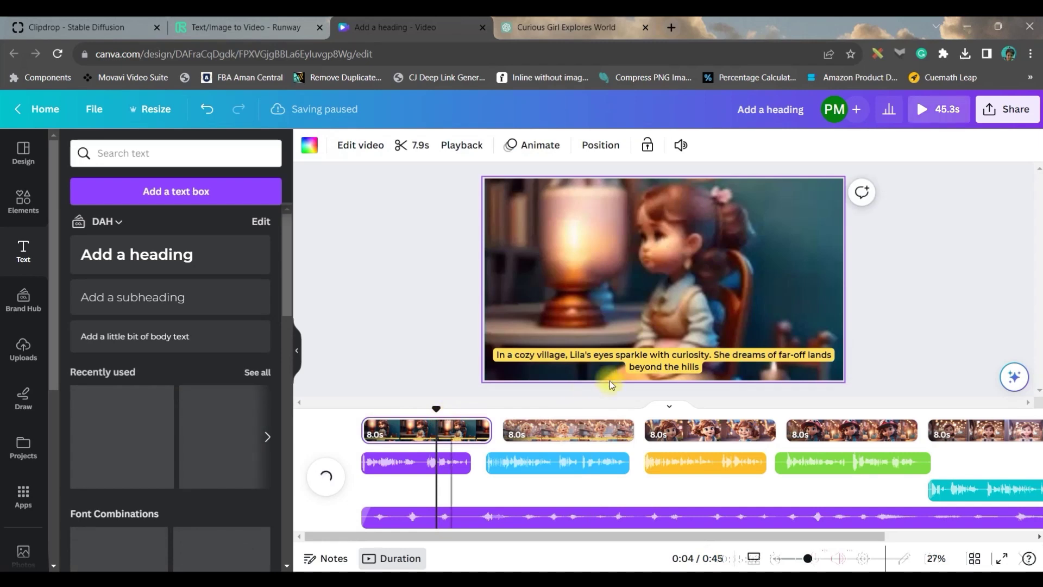
{"action": "left_click", "coordinate": [662, 361]}
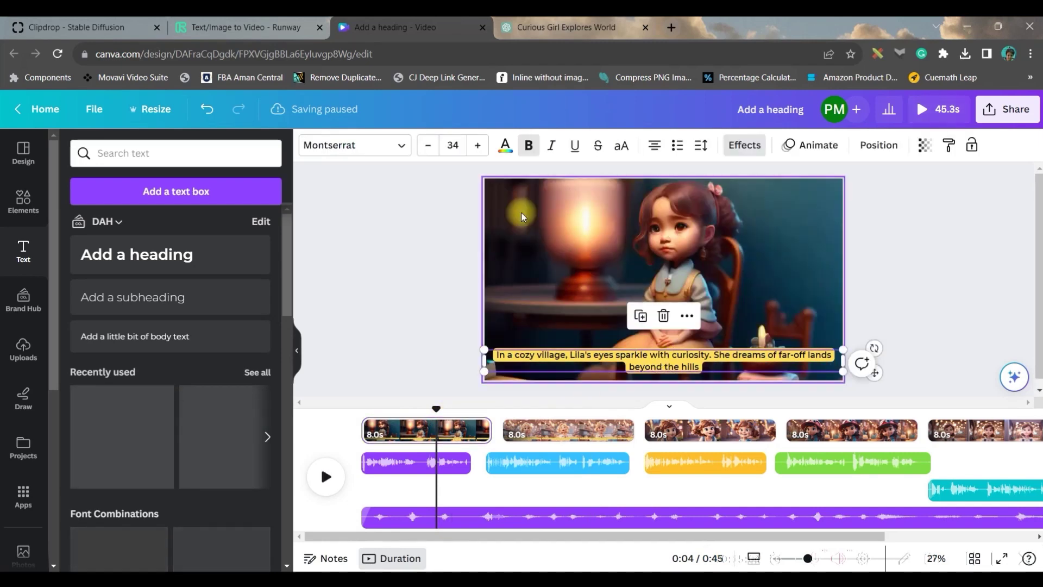
{"action": "left_click", "coordinate": [832, 146]}
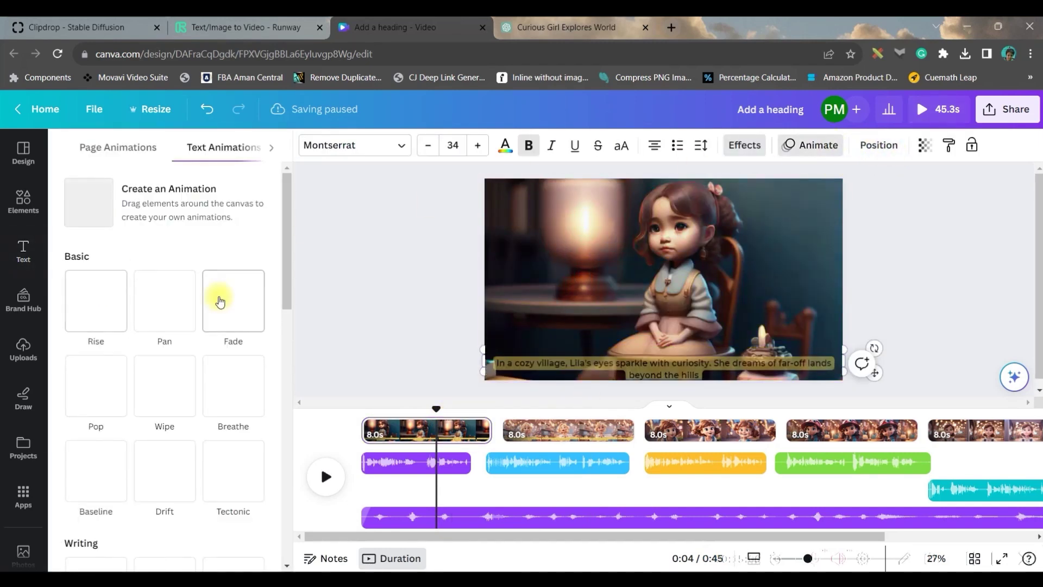
{"action": "scroll", "coordinate": [158, 381], "scroll_direction": "down", "scroll_amount": 5}
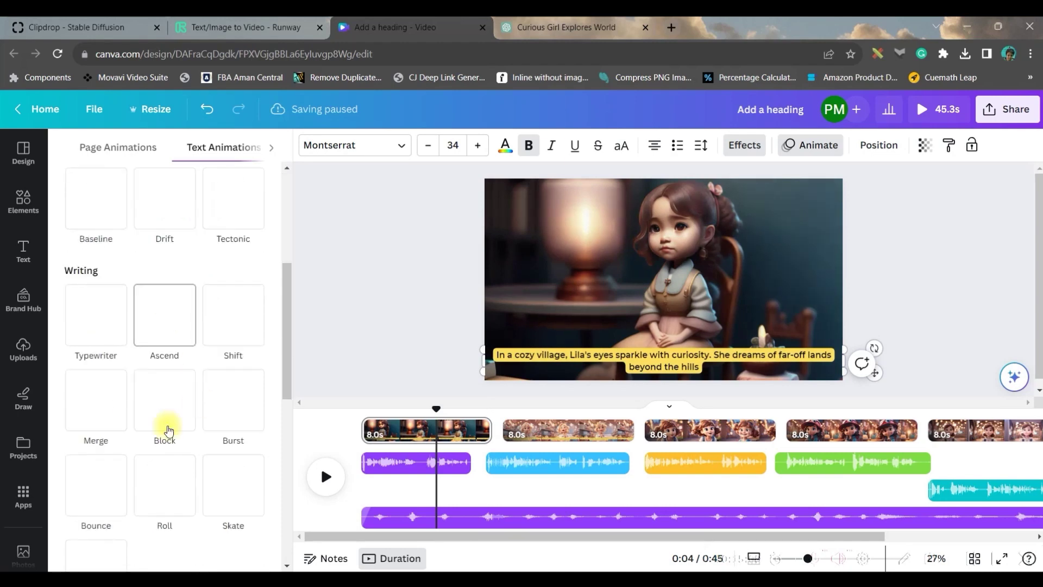
{"action": "scroll", "coordinate": [141, 370], "scroll_direction": "up", "scroll_amount": 5}
{"action": "left_click", "coordinate": [158, 299]}
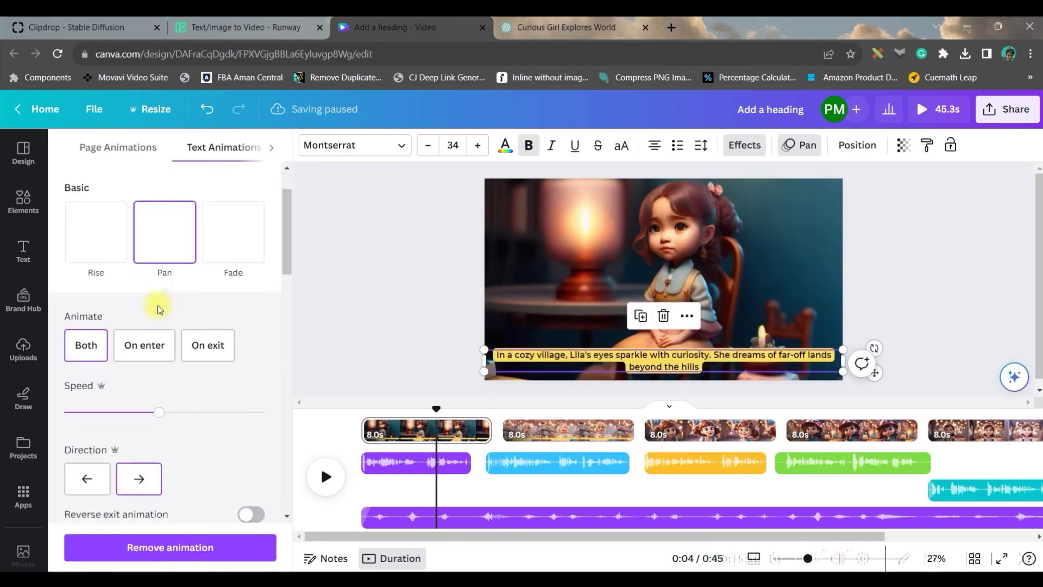
{"action": "left_click", "coordinate": [82, 234]}
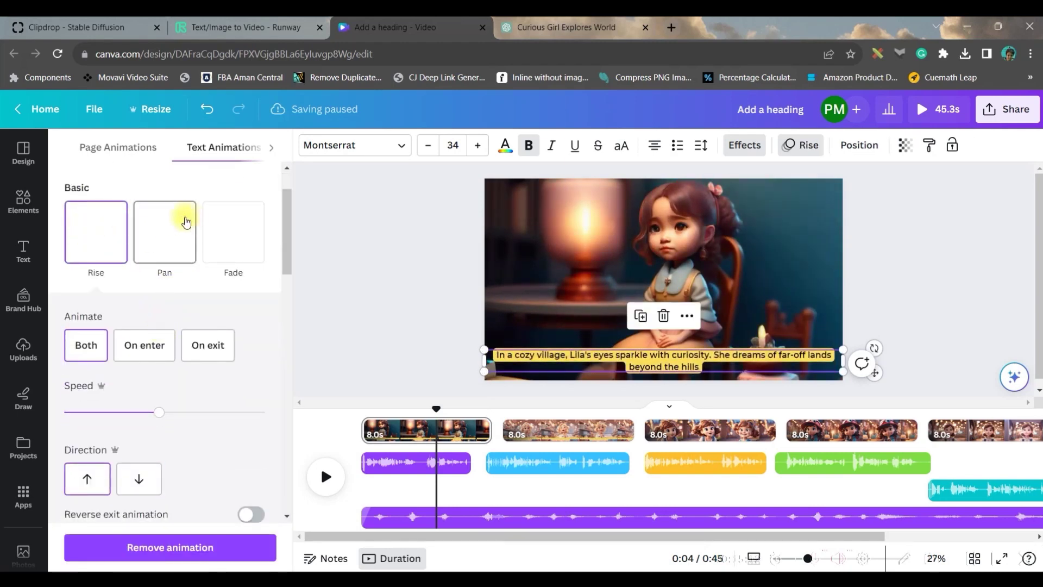
{"action": "left_click", "coordinate": [186, 222]}
{"action": "left_click", "coordinate": [215, 231]}
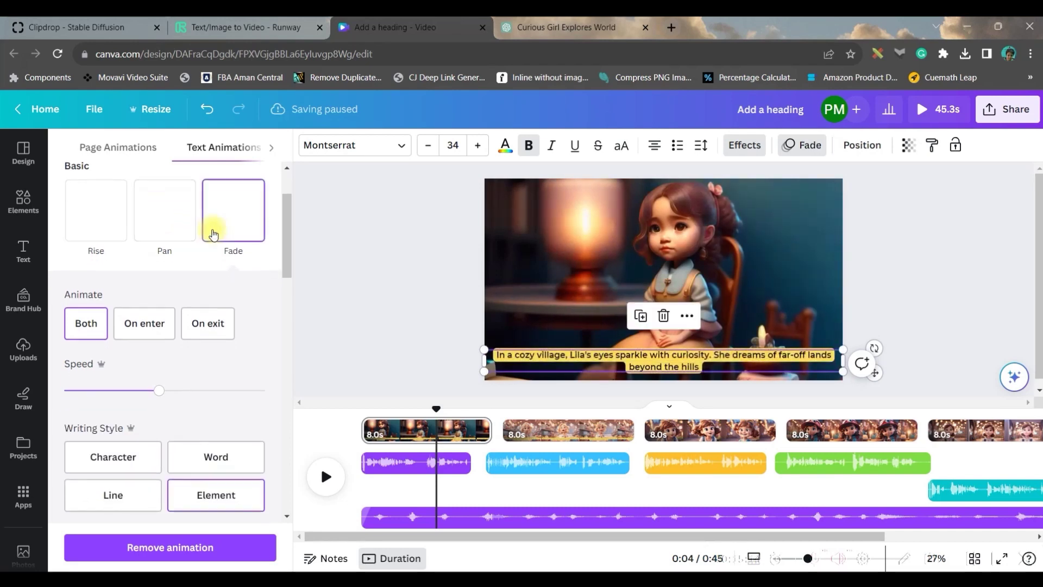
{"action": "left_click", "coordinate": [155, 235]}
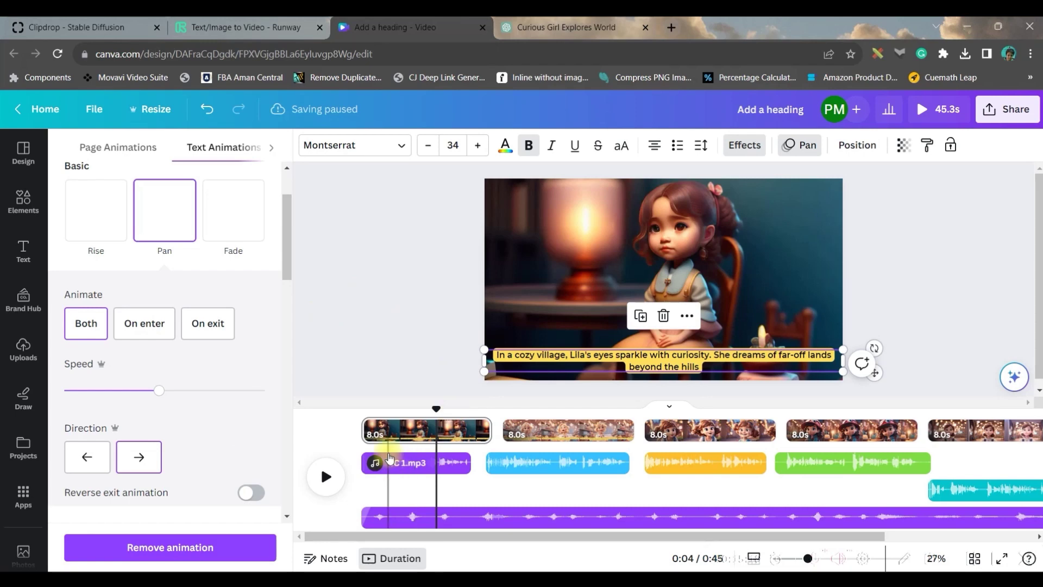
{"action": "left_click", "coordinate": [513, 430]}
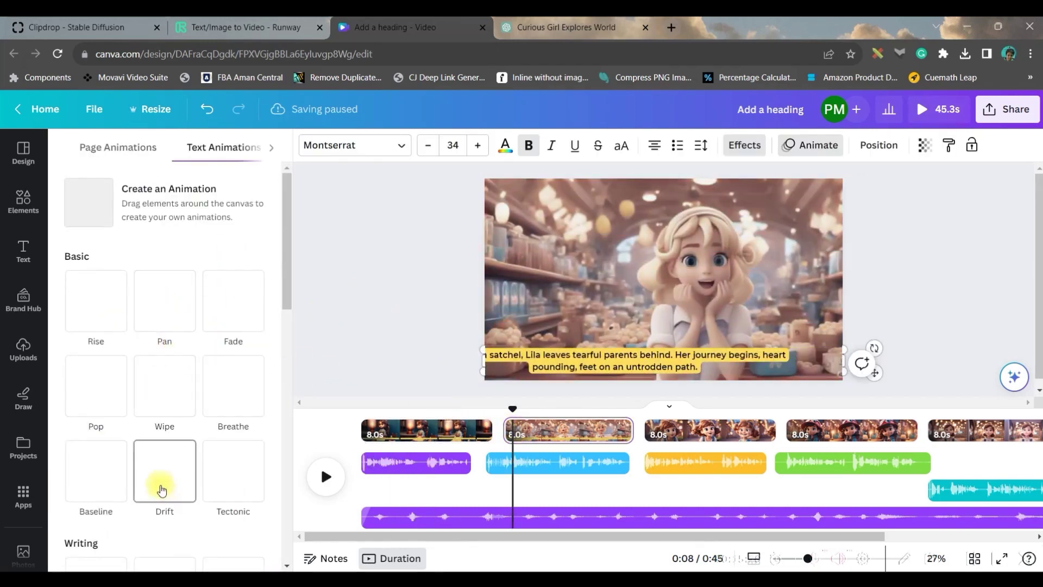
Step: Link scenes 1–4 with Dissolve, Circle Wipe and Slide transitions, then open Share
{"action": "scroll", "coordinate": [160, 430], "scroll_direction": "down", "scroll_amount": 2}
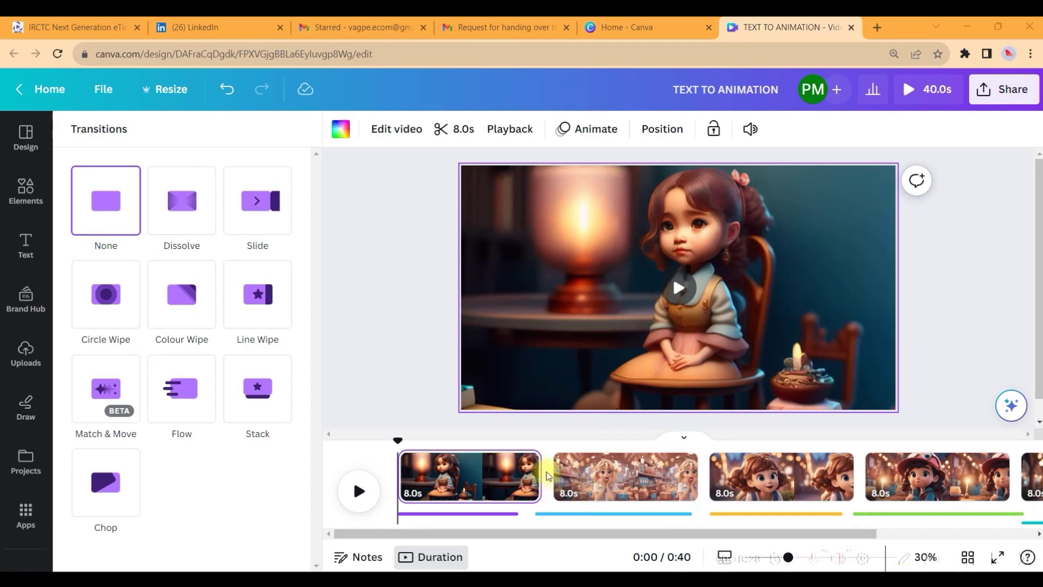
{"action": "mouse_move", "coordinate": [559, 491]}
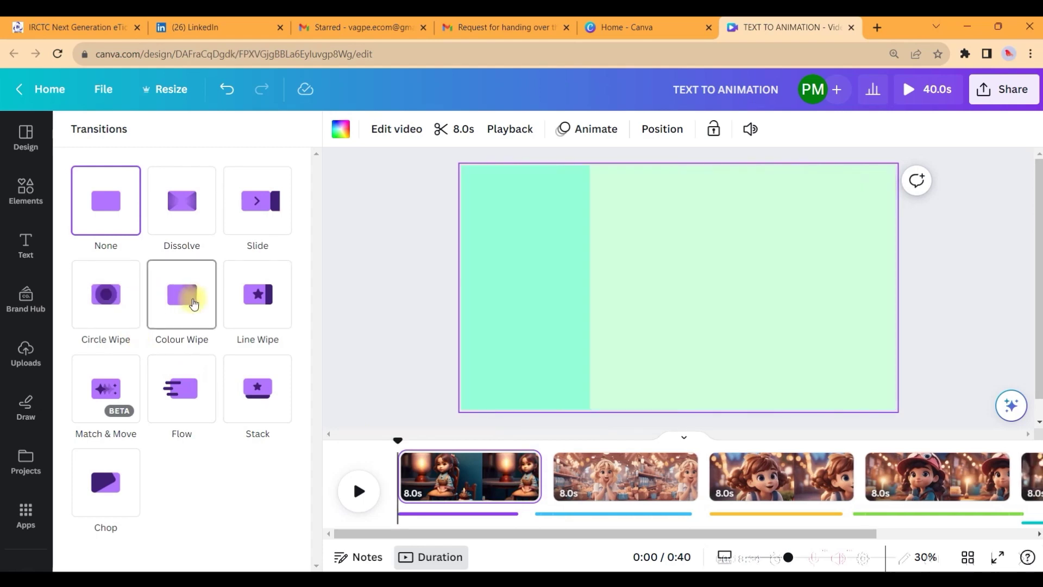
{"action": "left_click", "coordinate": [176, 199]}
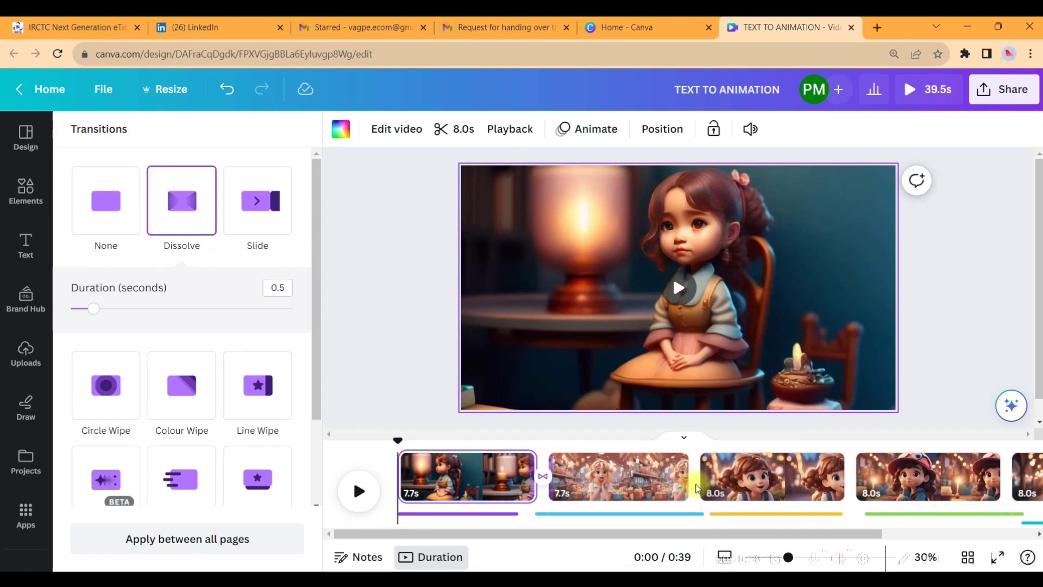
{"action": "left_click", "coordinate": [703, 492]}
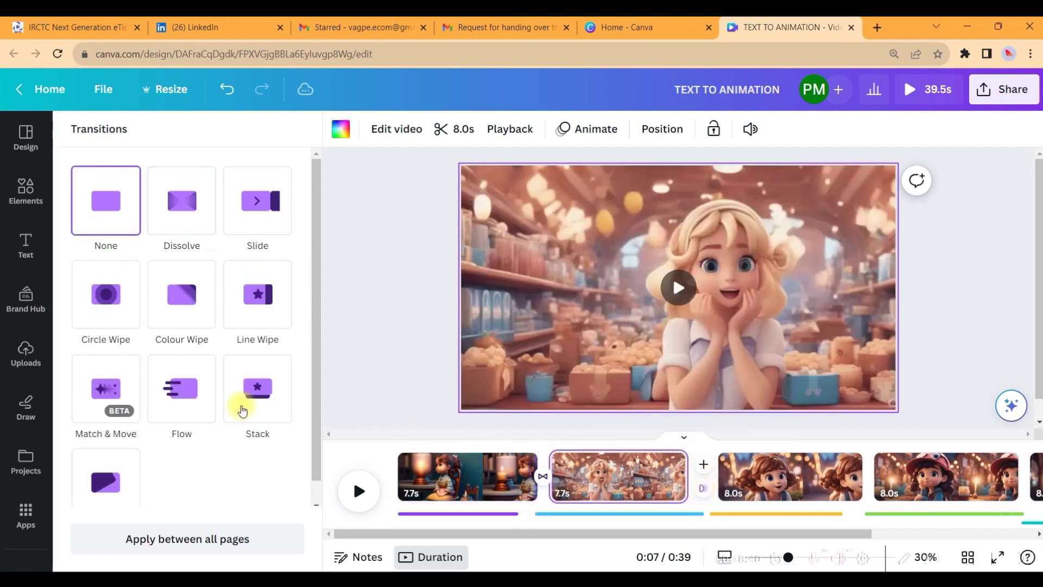
{"action": "left_click", "coordinate": [108, 304]}
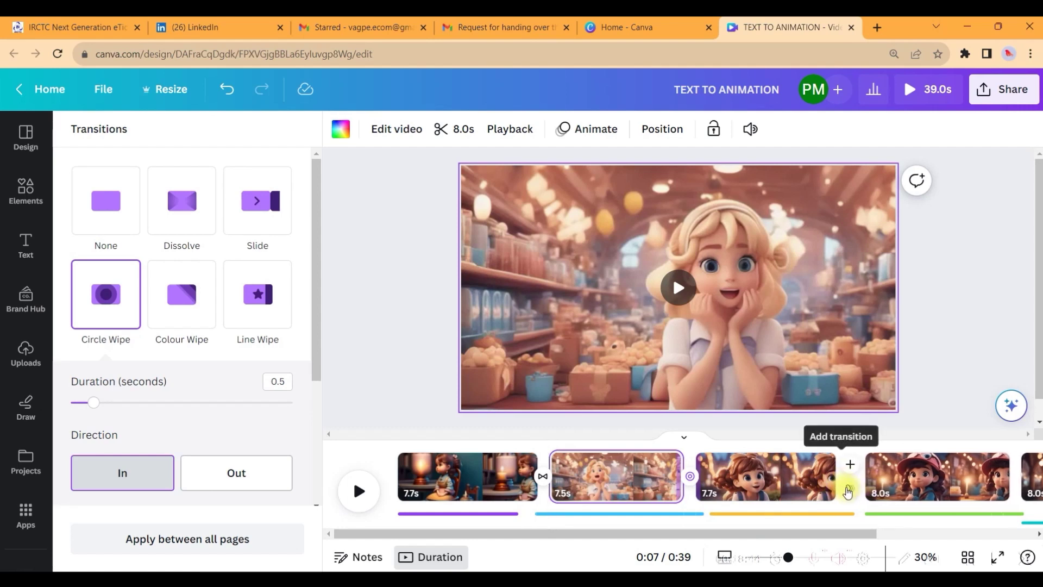
{"action": "left_click", "coordinate": [841, 477]}
{"action": "left_click", "coordinate": [257, 201]}
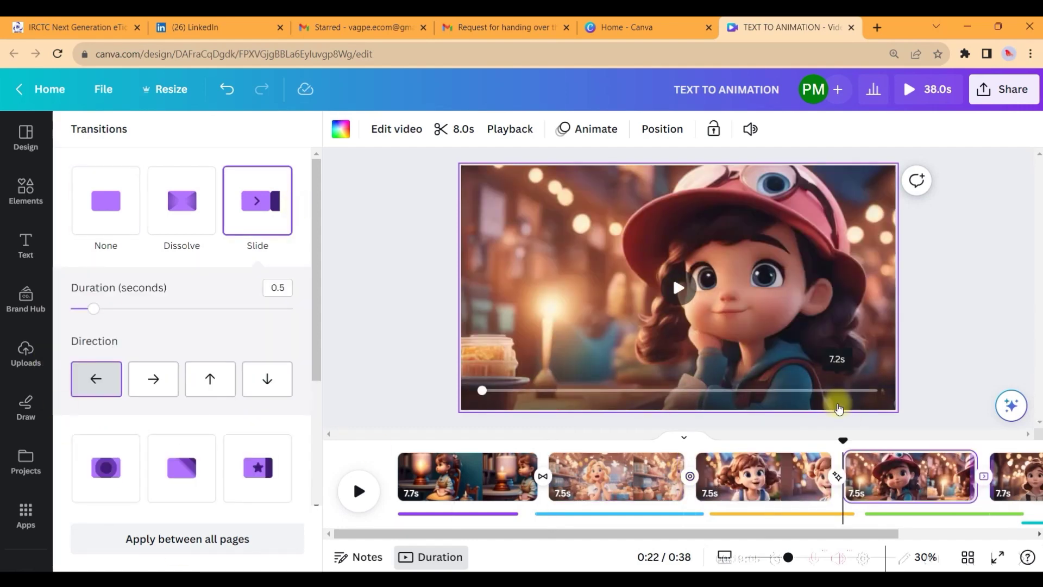
{"action": "left_click", "coordinate": [995, 91]}
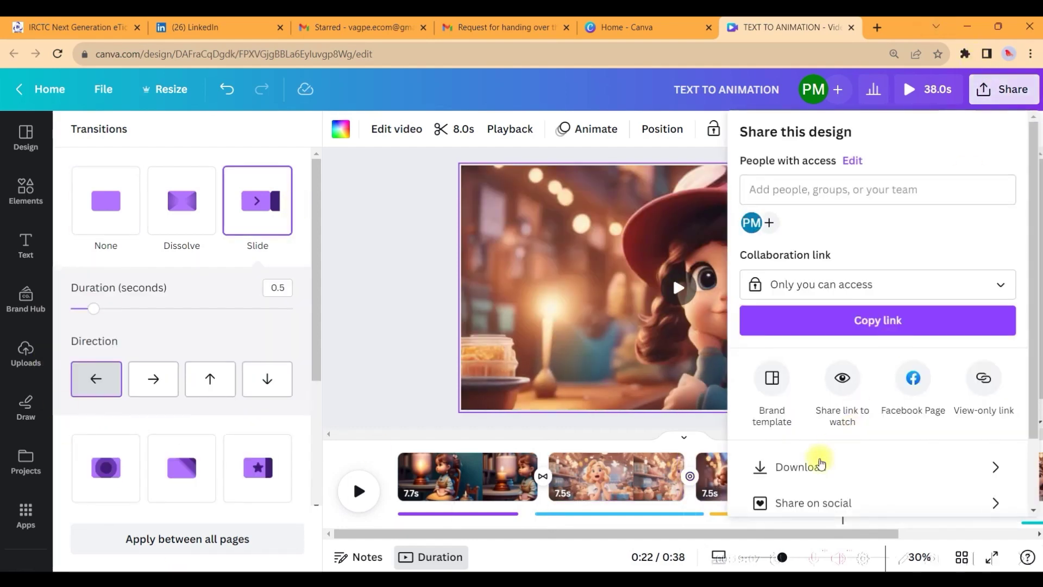
Step: Download the video as 1080p MP4 with all five pages saved as separate files
{"action": "left_click", "coordinate": [809, 468]}
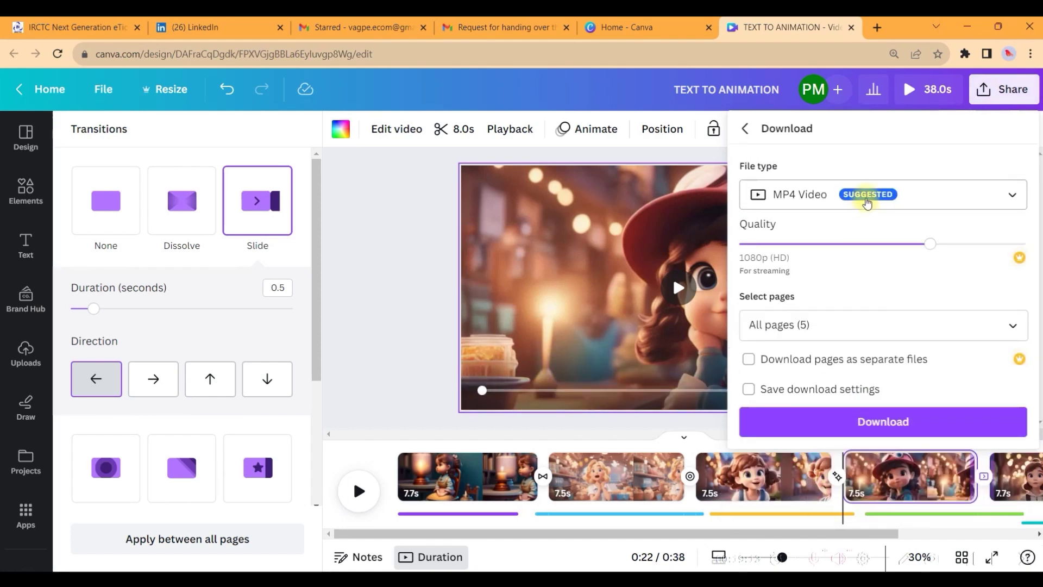
{"action": "left_click", "coordinate": [1013, 325]}
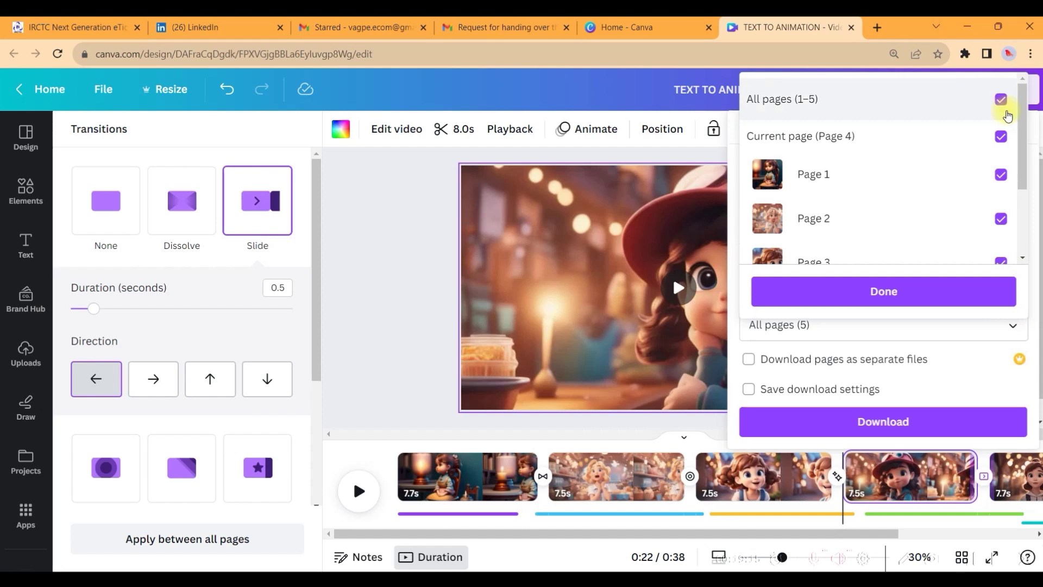
{"action": "left_click", "coordinate": [932, 299]}
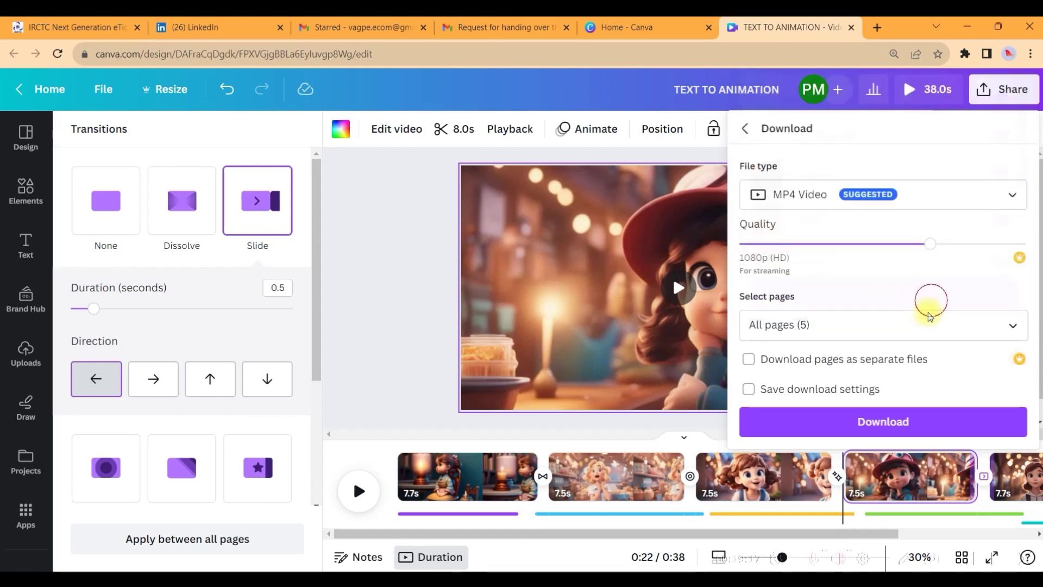
{"action": "left_click", "coordinate": [884, 422]}
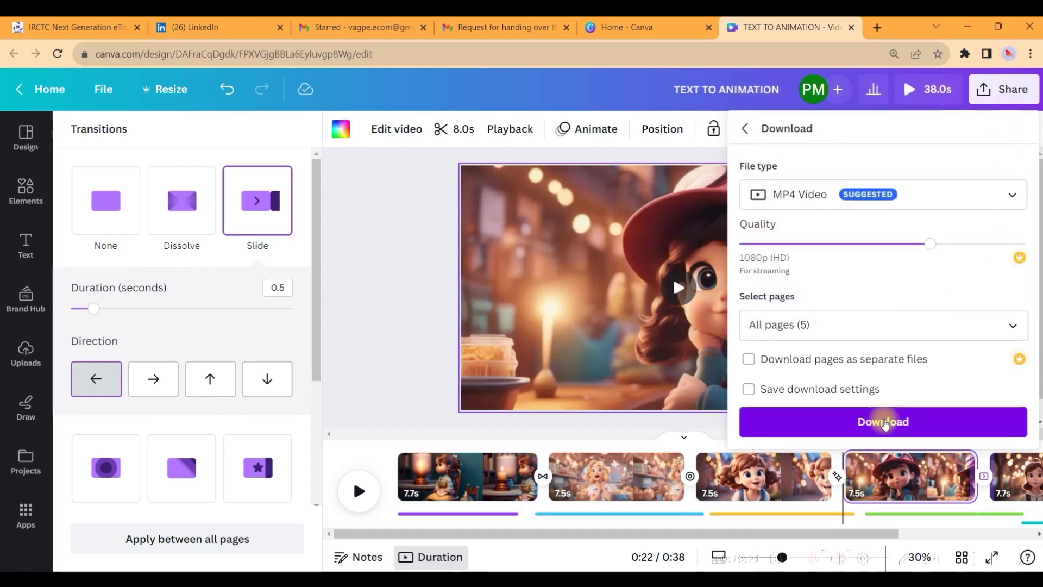
{"action": "left_click", "coordinate": [880, 369]}
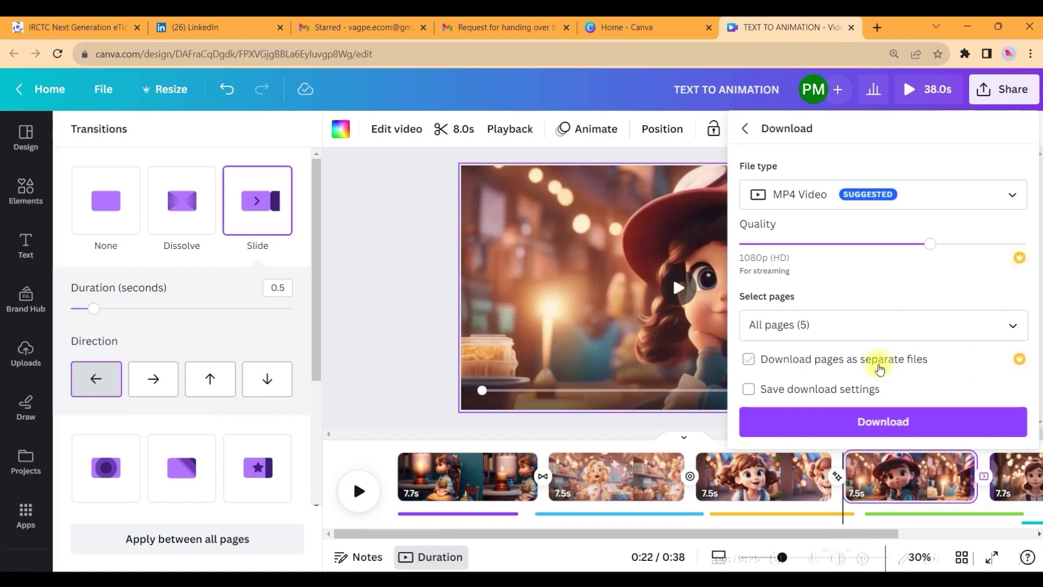
{"action": "left_click", "coordinate": [751, 360]}
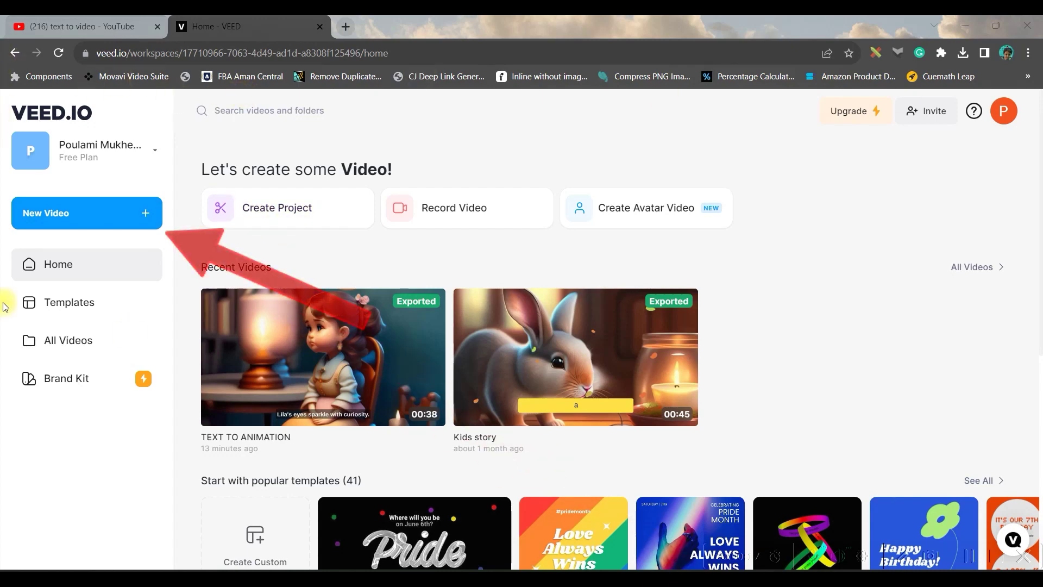
Step: Choose New Video > Create Project from the VEED home page
{"action": "left_click", "coordinate": [57, 213]}
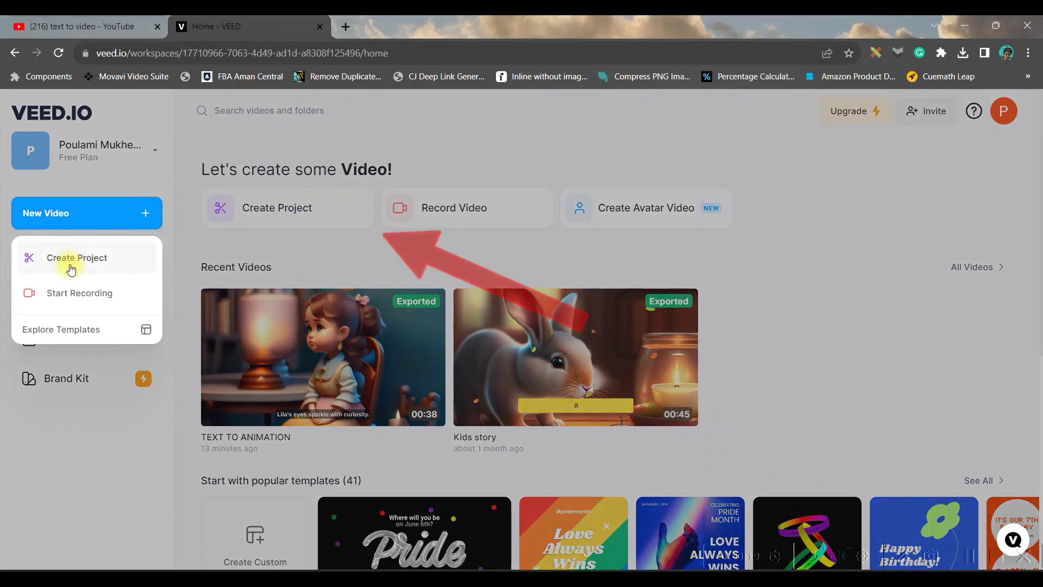
{"action": "left_click", "coordinate": [299, 205]}
{"action": "left_click", "coordinate": [298, 205]}
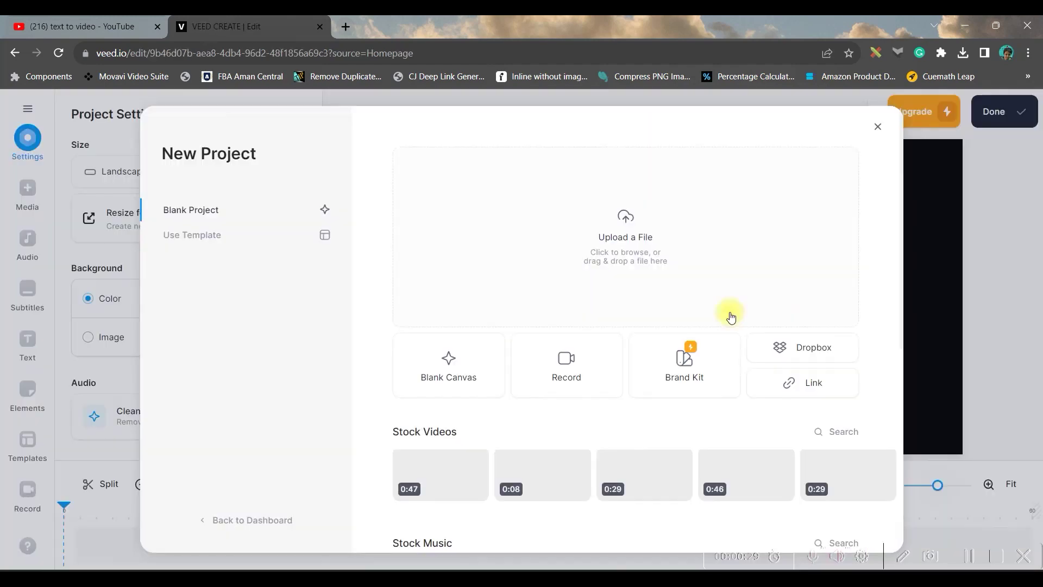
Step: Upload TEXT TO ANIMATION.mp4 from the computer into the new project
{"action": "left_click", "coordinate": [624, 235]}
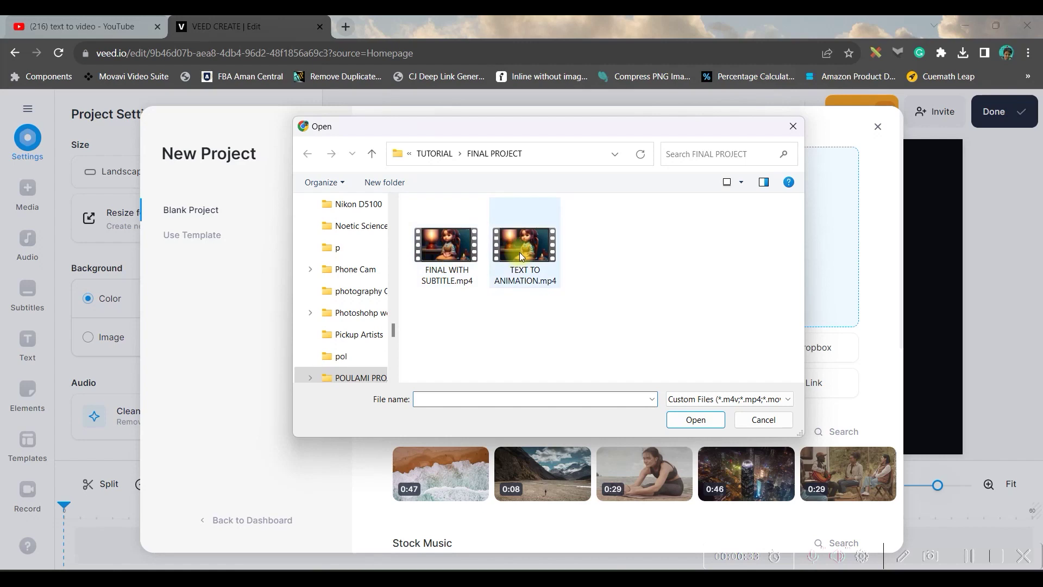
{"action": "left_click", "coordinate": [520, 252]}
{"action": "left_click", "coordinate": [697, 420]}
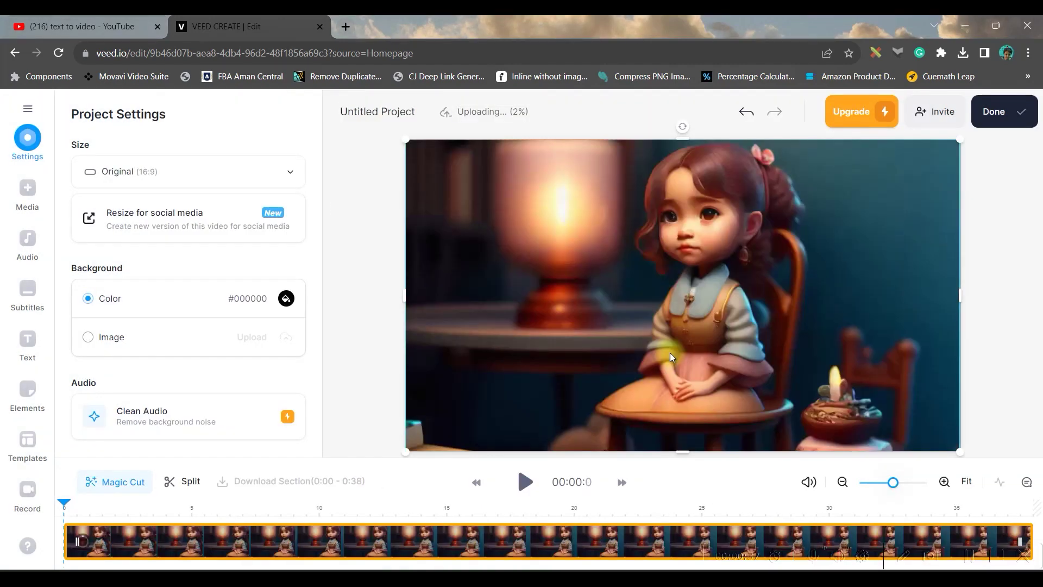
Step: Auto-generate English subtitles from the video's narration
{"action": "left_click", "coordinate": [28, 290]}
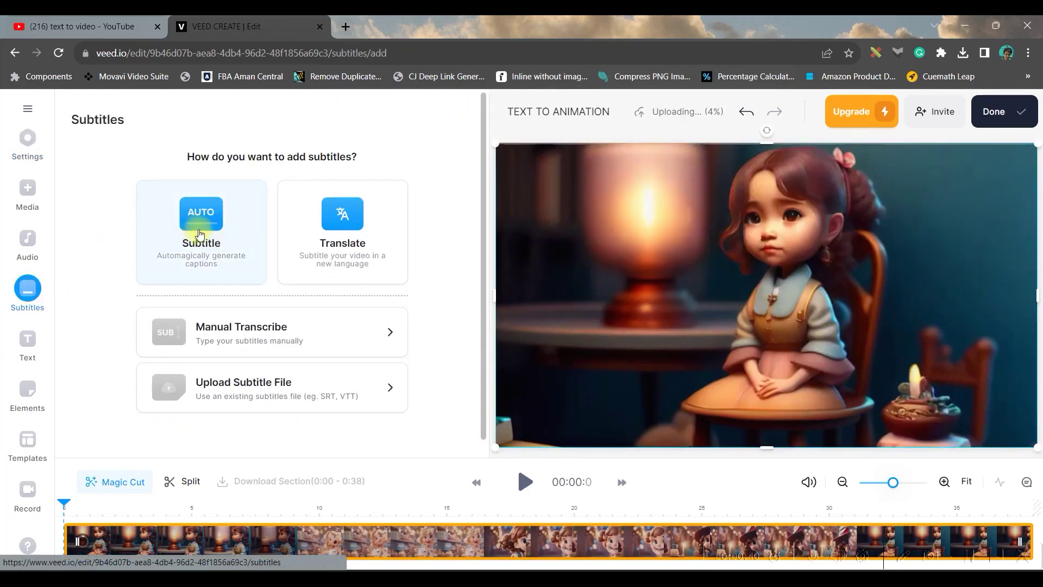
{"action": "left_click", "coordinate": [200, 235]}
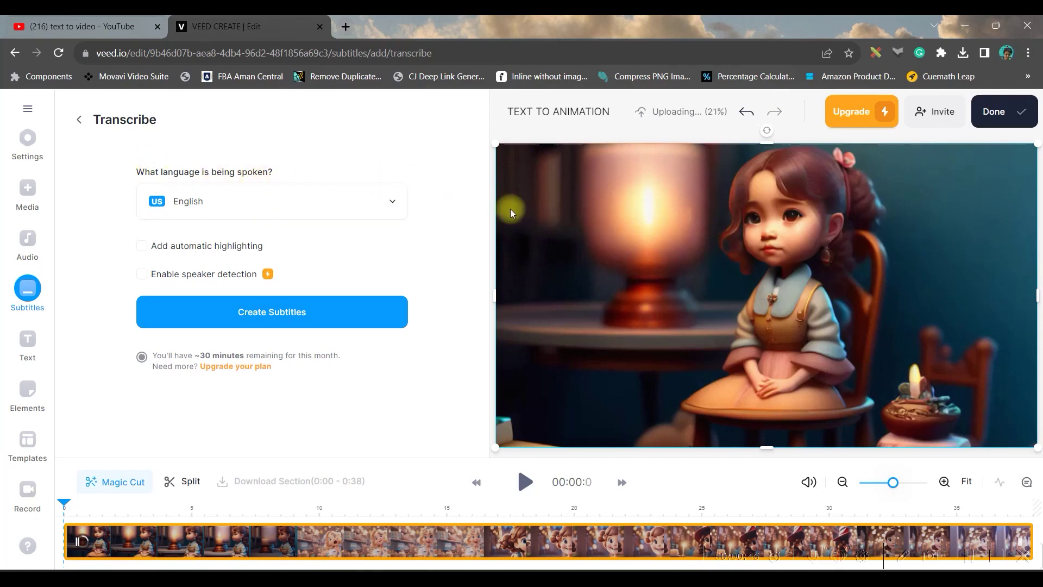
{"action": "left_click", "coordinate": [252, 313]}
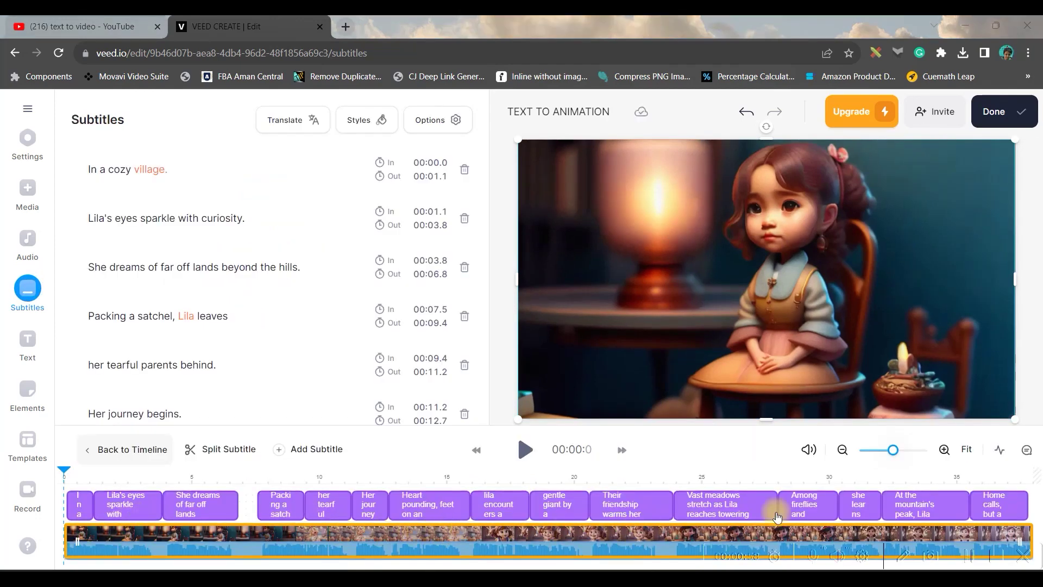
Step: Browse the subtitle Styles presets, returning to the first page with the Default style applied
{"action": "left_click", "coordinate": [374, 120]}
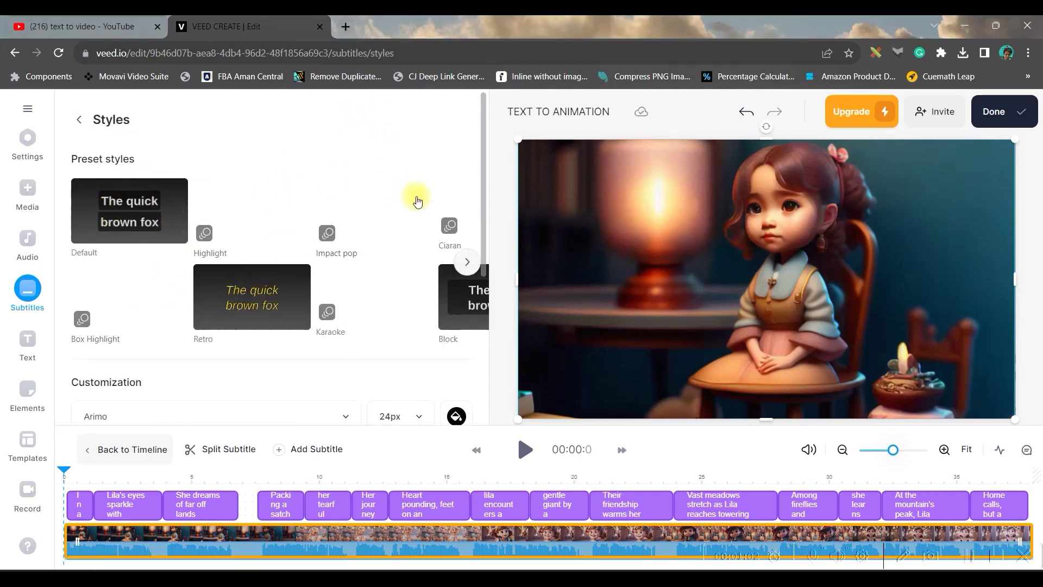
{"action": "scroll", "coordinate": [171, 248], "scroll_direction": "down", "scroll_amount": 4}
{"action": "scroll", "coordinate": [171, 249], "scroll_direction": "up", "scroll_amount": 4}
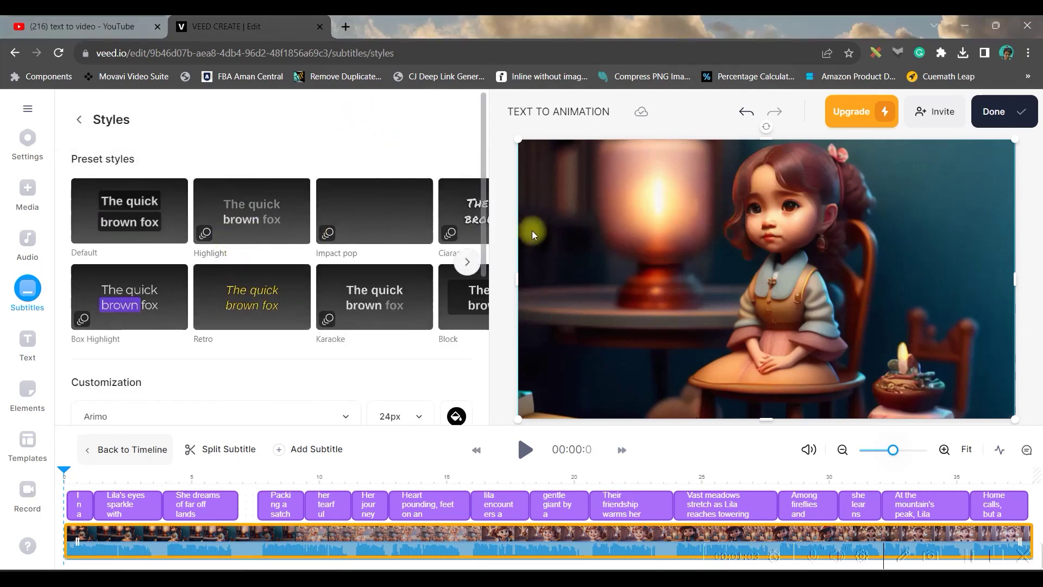
{"action": "left_click_drag", "start_coordinate": [484, 224], "coordinate": [456, 252]}
{"action": "scroll", "coordinate": [243, 300], "scroll_direction": "up", "scroll_amount": 1}
{"action": "left_click", "coordinate": [467, 261]}
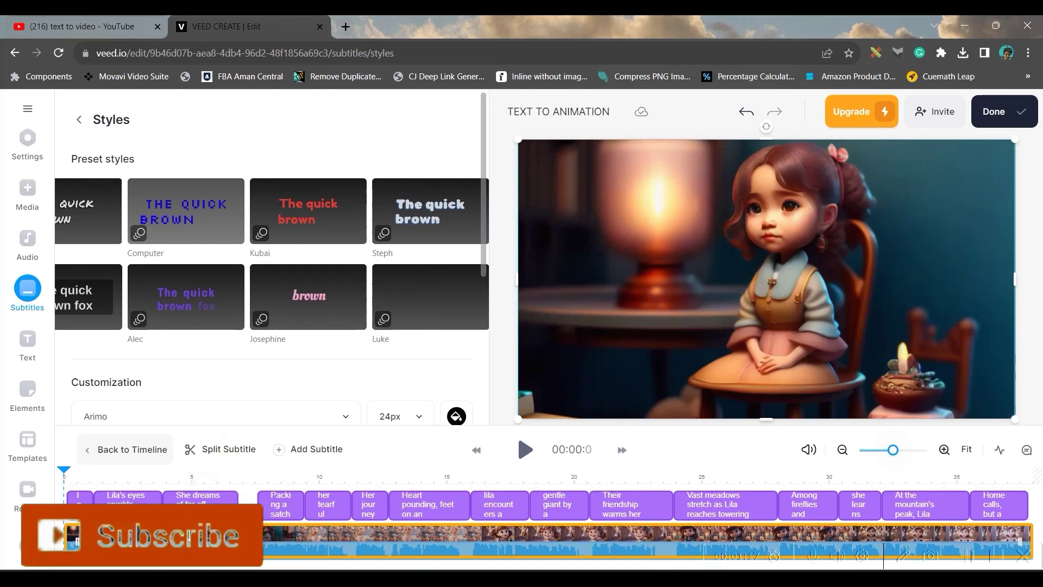
{"action": "left_click", "coordinate": [78, 261]}
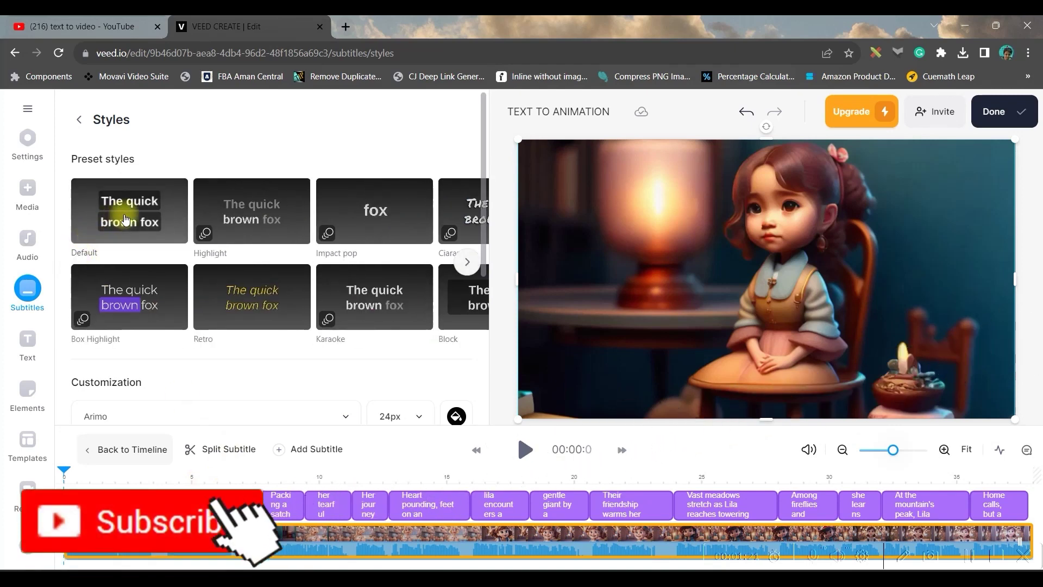
{"action": "scroll", "coordinate": [346, 215], "scroll_direction": "down", "scroll_amount": 3}
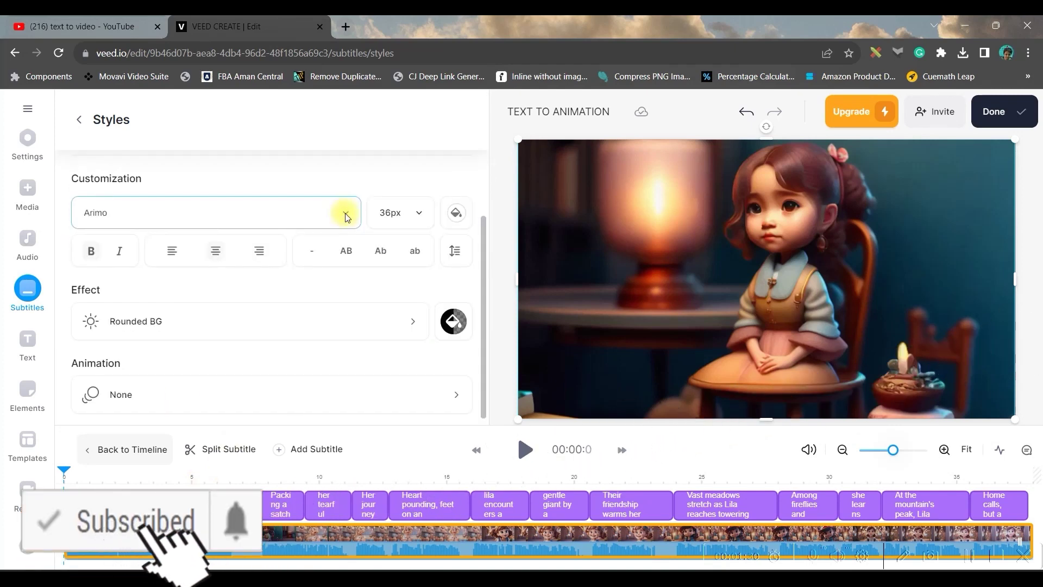
Step: Review the subtitle font Arimo, 36px size and text colour, leaving them unchanged
{"action": "left_click", "coordinate": [346, 215]}
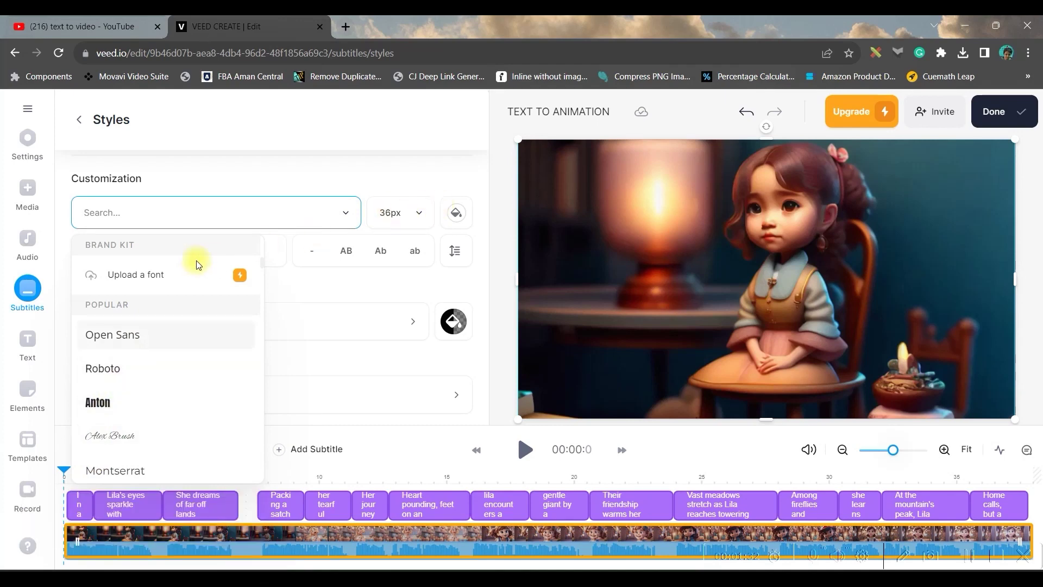
{"action": "left_click", "coordinate": [419, 213]}
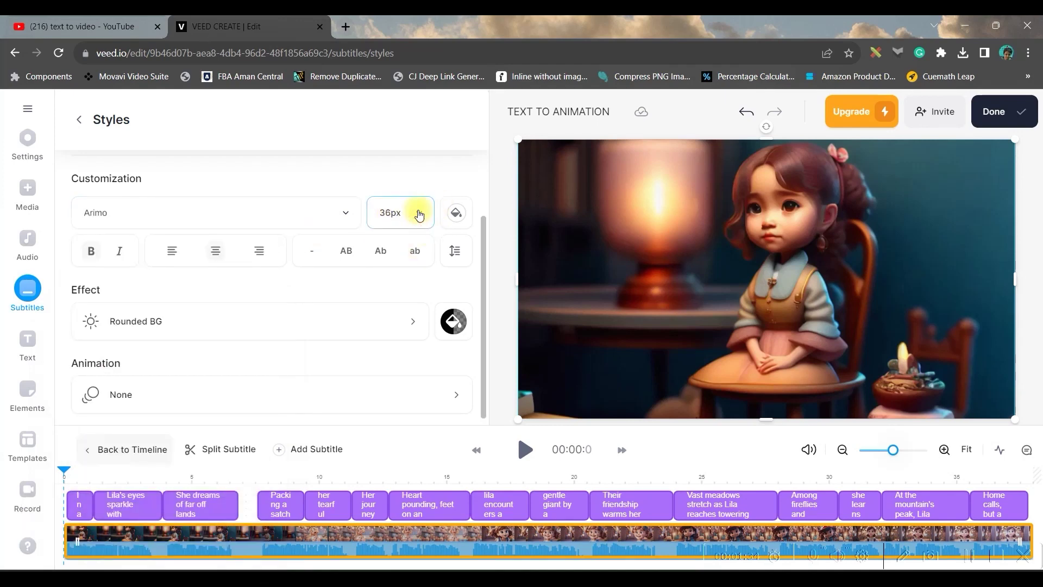
{"action": "left_click", "coordinate": [419, 216]}
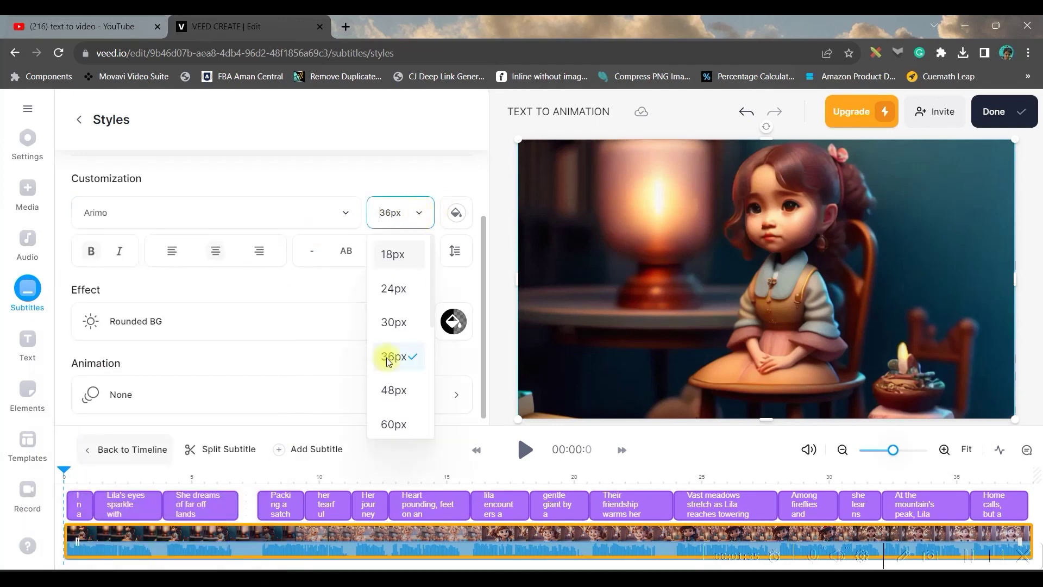
{"action": "left_click", "coordinate": [459, 215]}
{"action": "left_click", "coordinate": [458, 215]}
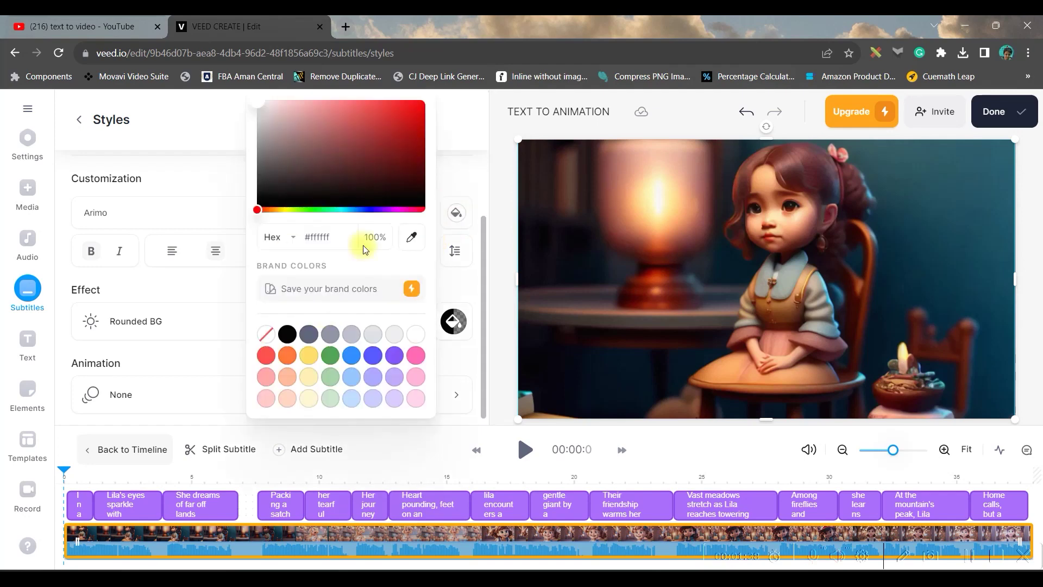
{"action": "left_click", "coordinate": [188, 281]}
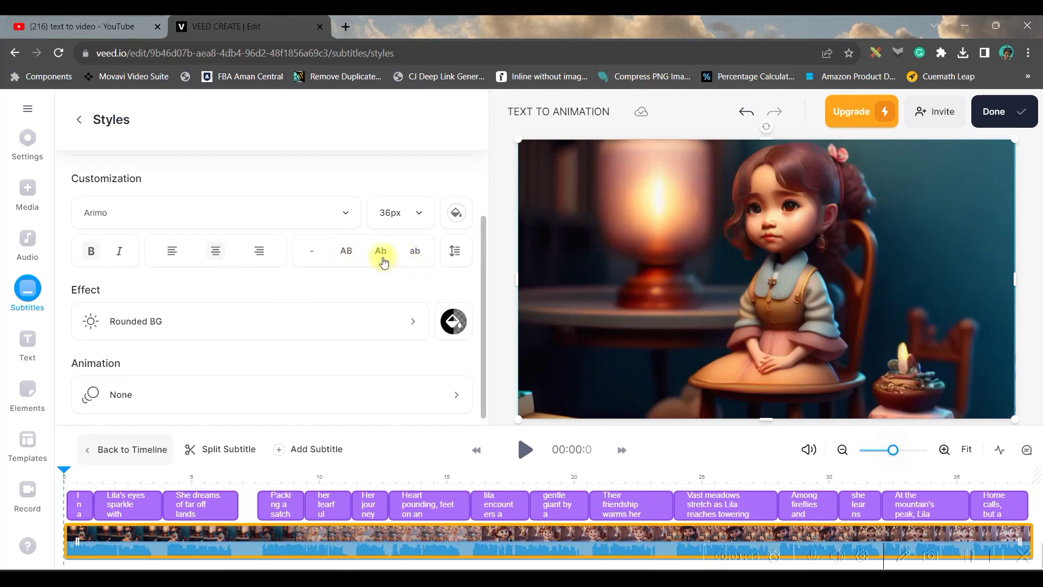
Step: Check the Rounded BG background colour, then bring up the Animation presets grid
{"action": "left_click", "coordinate": [439, 324]}
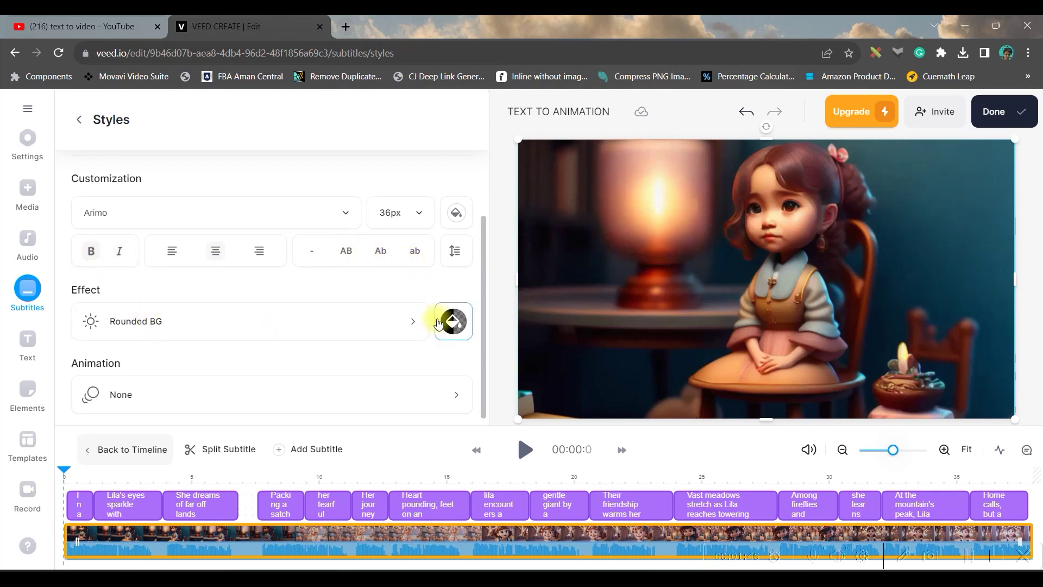
{"action": "left_click", "coordinate": [451, 323]}
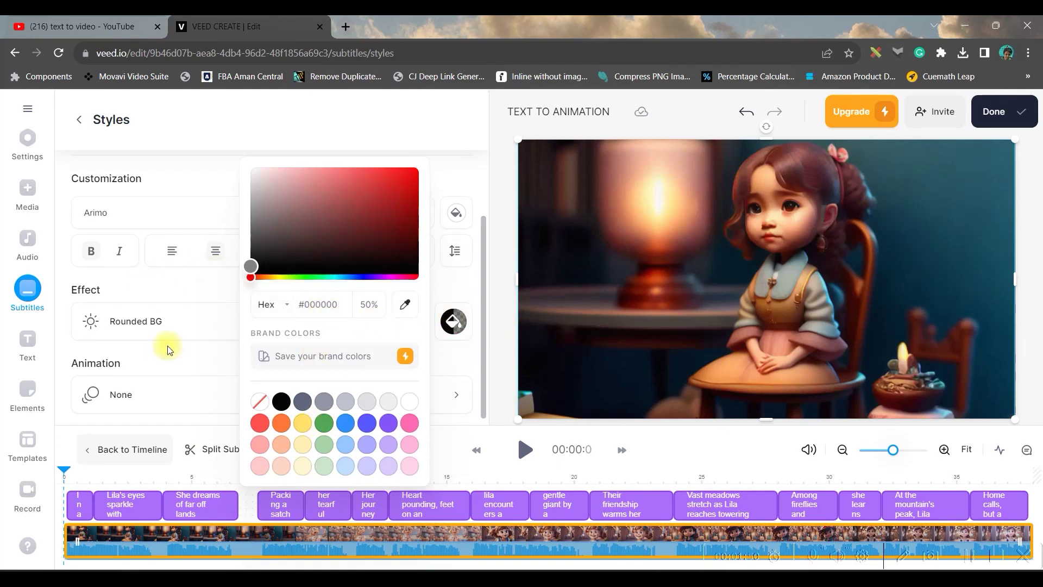
{"action": "left_click", "coordinate": [173, 284]}
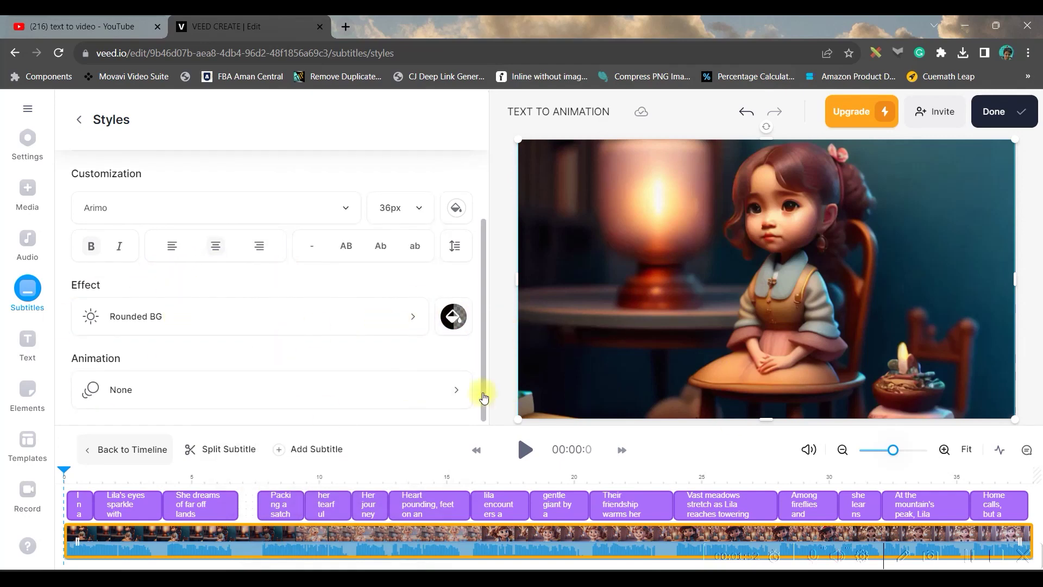
{"action": "left_click", "coordinate": [457, 389]}
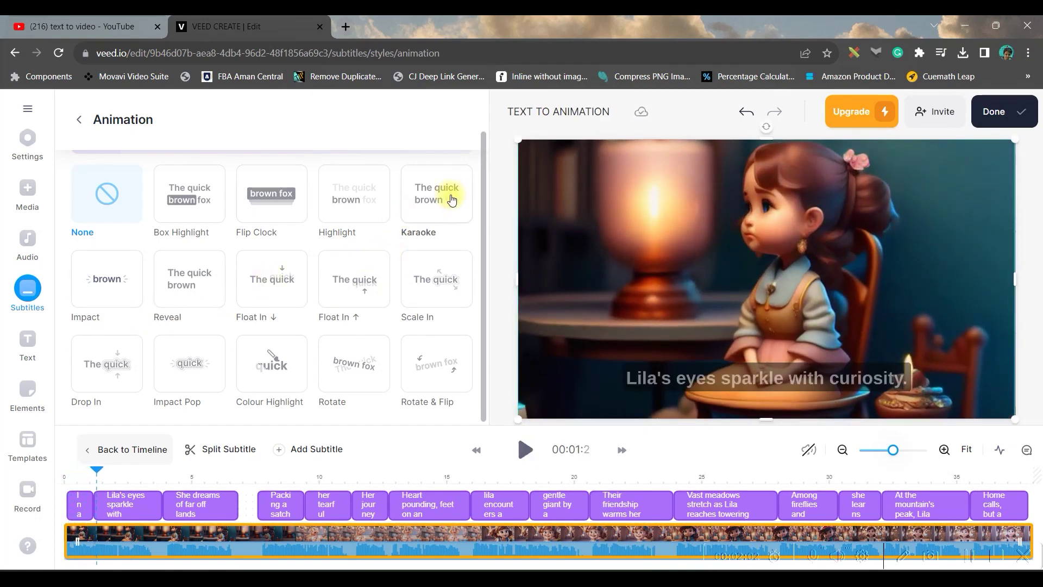
Step: Apply the Karaoke animation to the subtitles and return to the Styles panel
{"action": "left_click", "coordinate": [451, 200]}
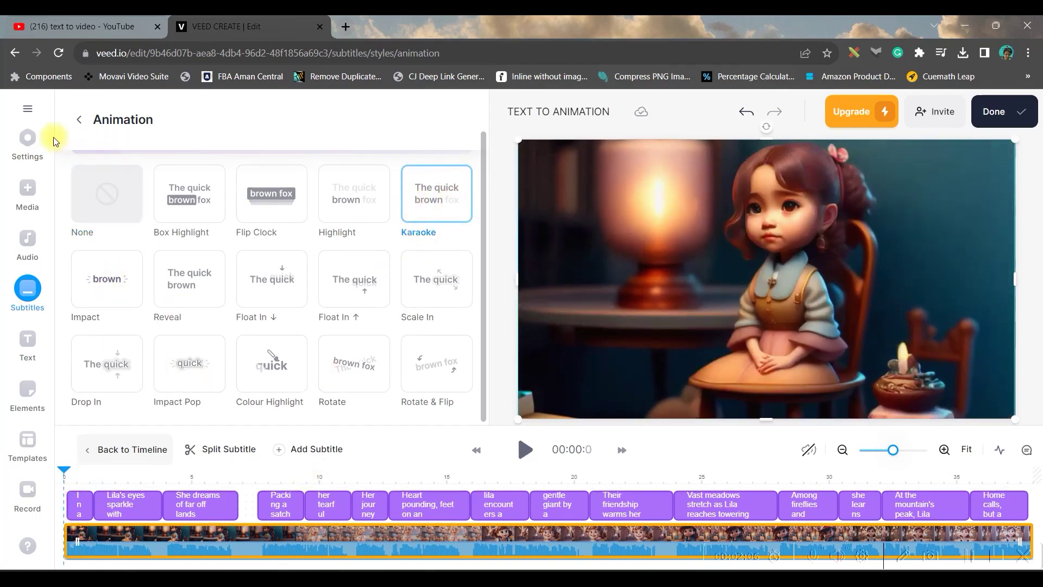
{"action": "left_click", "coordinate": [79, 123]}
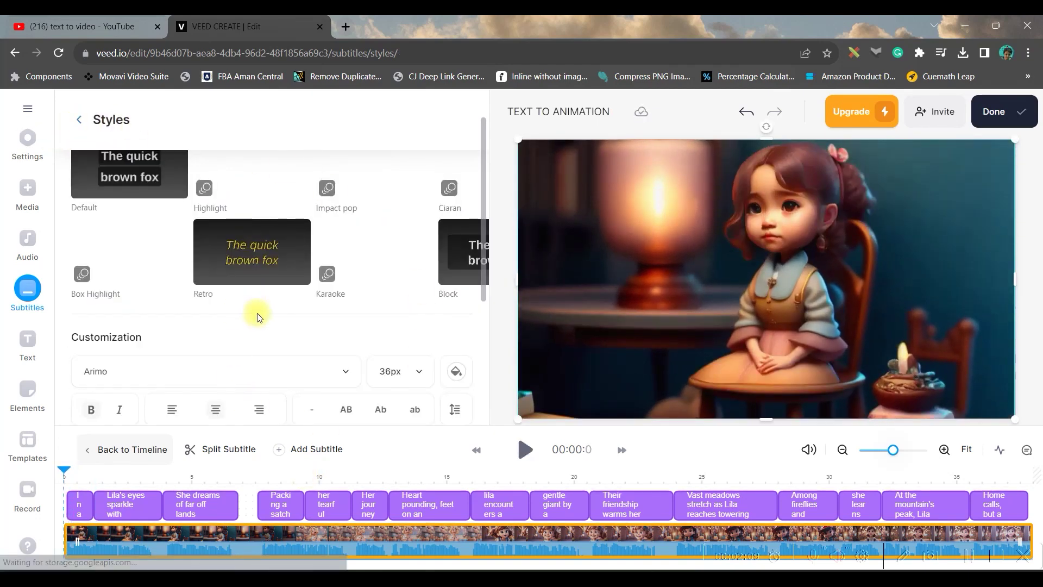
{"action": "scroll", "coordinate": [257, 313], "scroll_direction": "down", "scroll_amount": 4}
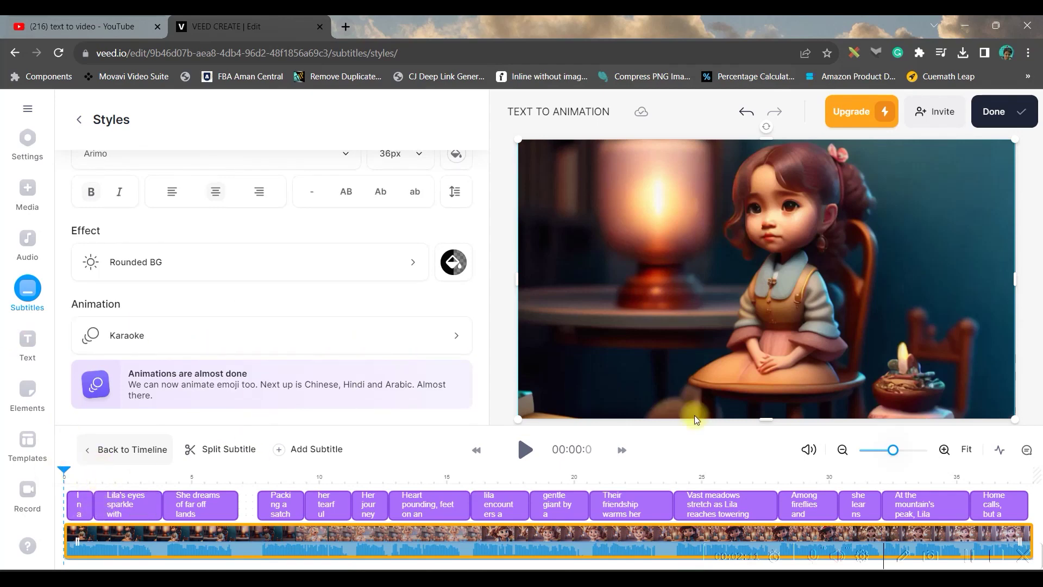
Step: Choose Done to reach Export Your Video for the 00:38.0, 24.9MB Standard-quality video
{"action": "left_click", "coordinate": [994, 112]}
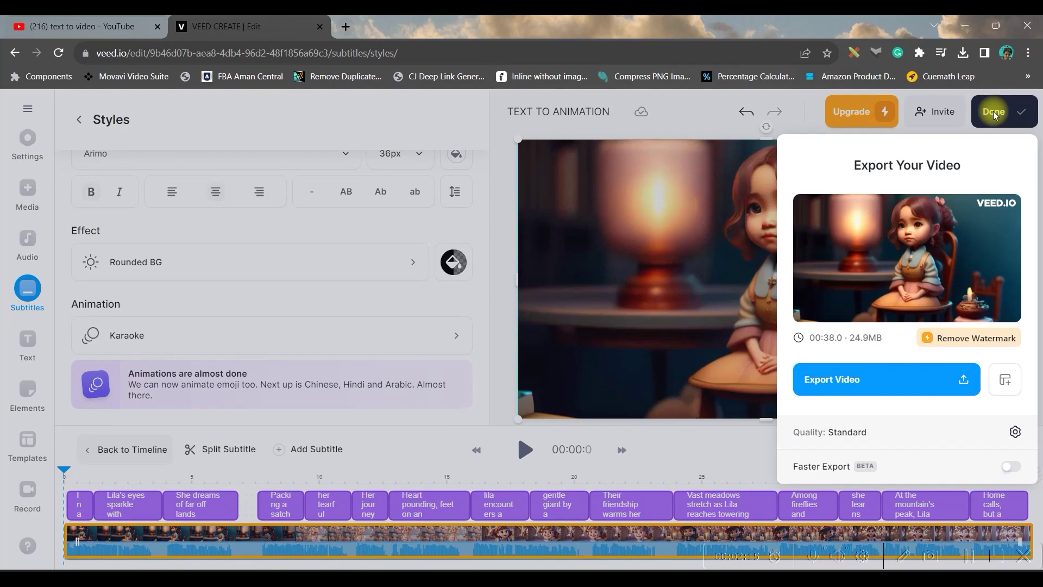